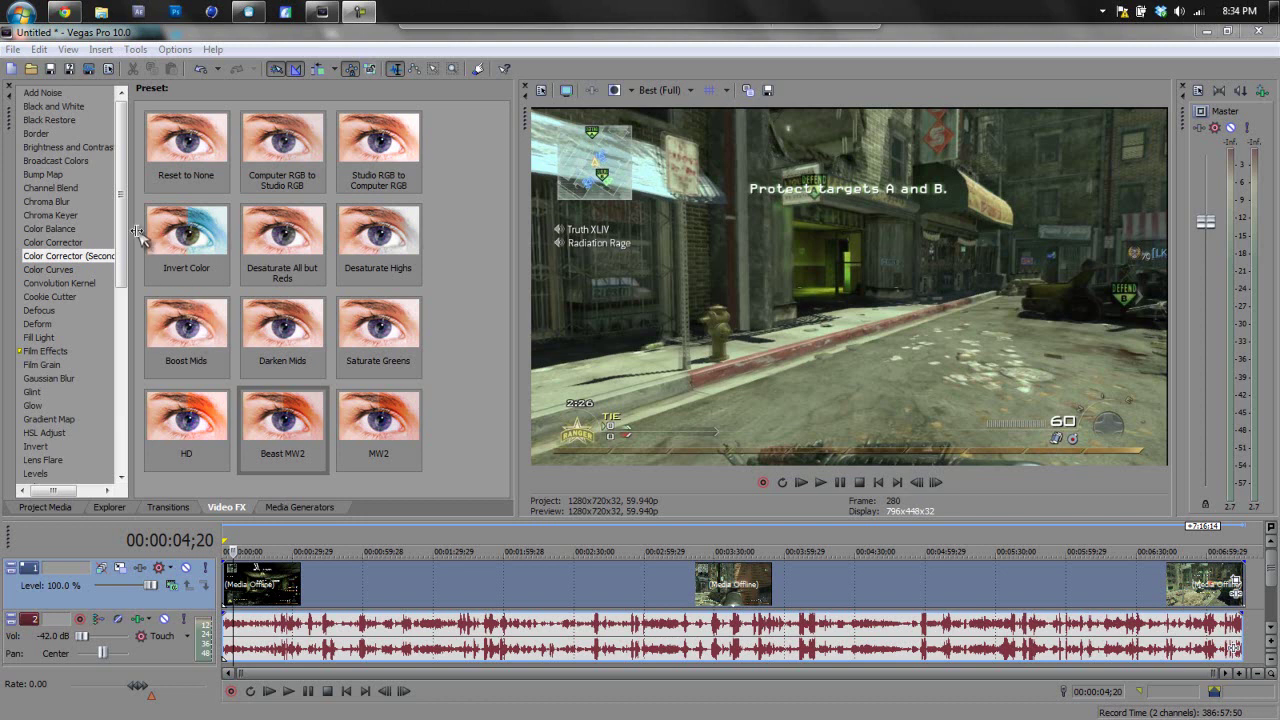
{"action": "scroll", "coordinate": [127, 313], "scroll_direction": "down", "scroll_amount": 4}
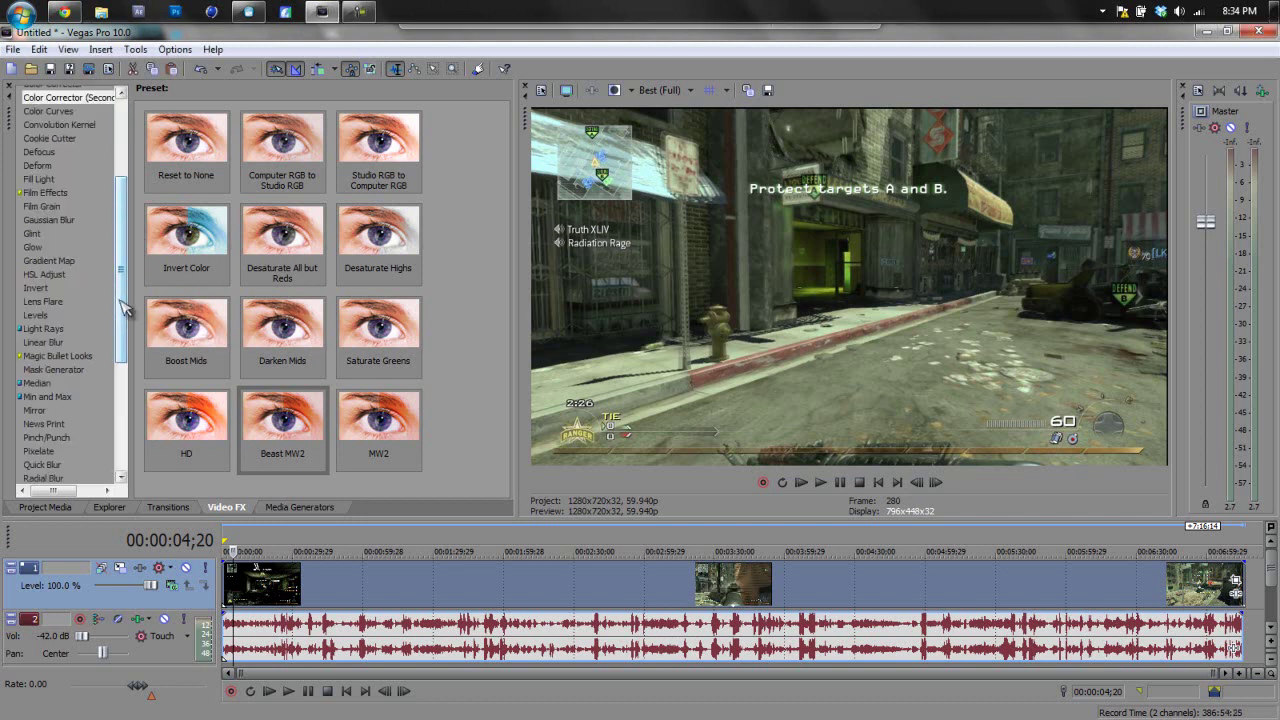
{"action": "scroll", "coordinate": [118, 220], "scroll_direction": "up", "scroll_amount": 5}
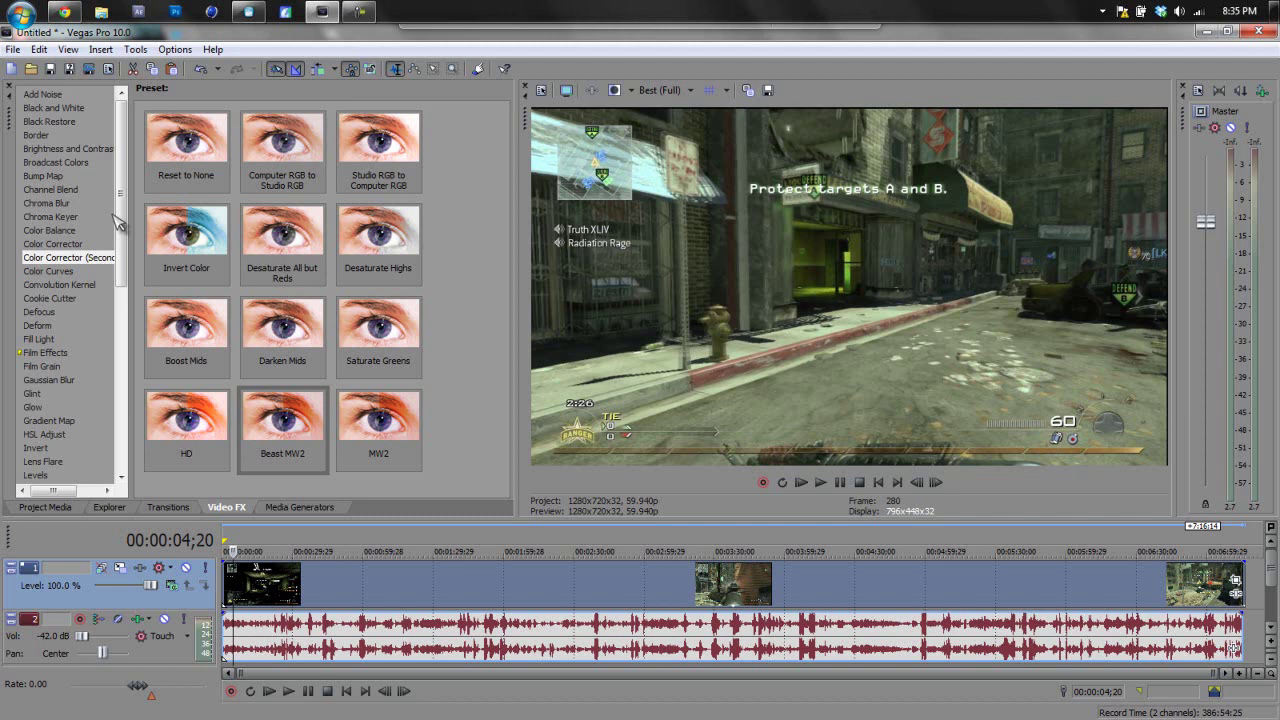
In the project's video properties, set the field order to None (progressive scan) and the pixel aspect ratio to 1.0000 (Square)
{"action": "mouse_move", "coordinate": [757, 8]}
{"action": "left_click", "coordinate": [541, 90]}
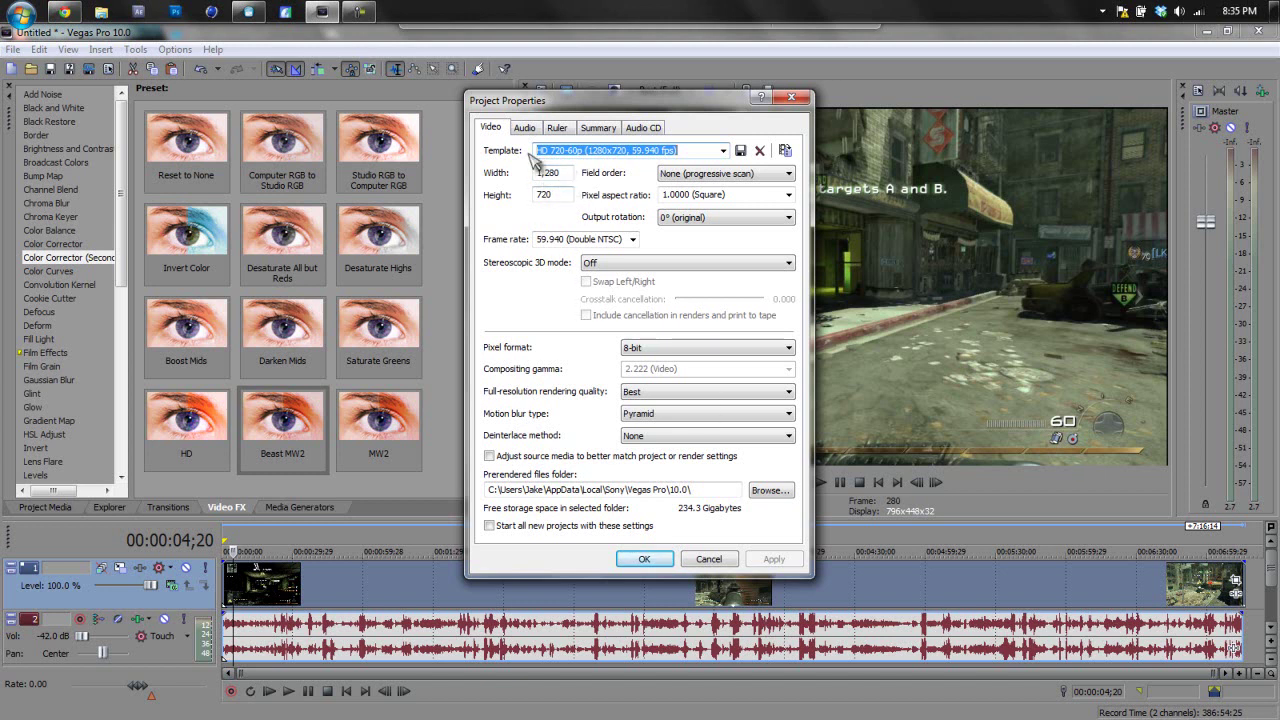
{"action": "left_click", "coordinate": [707, 175]}
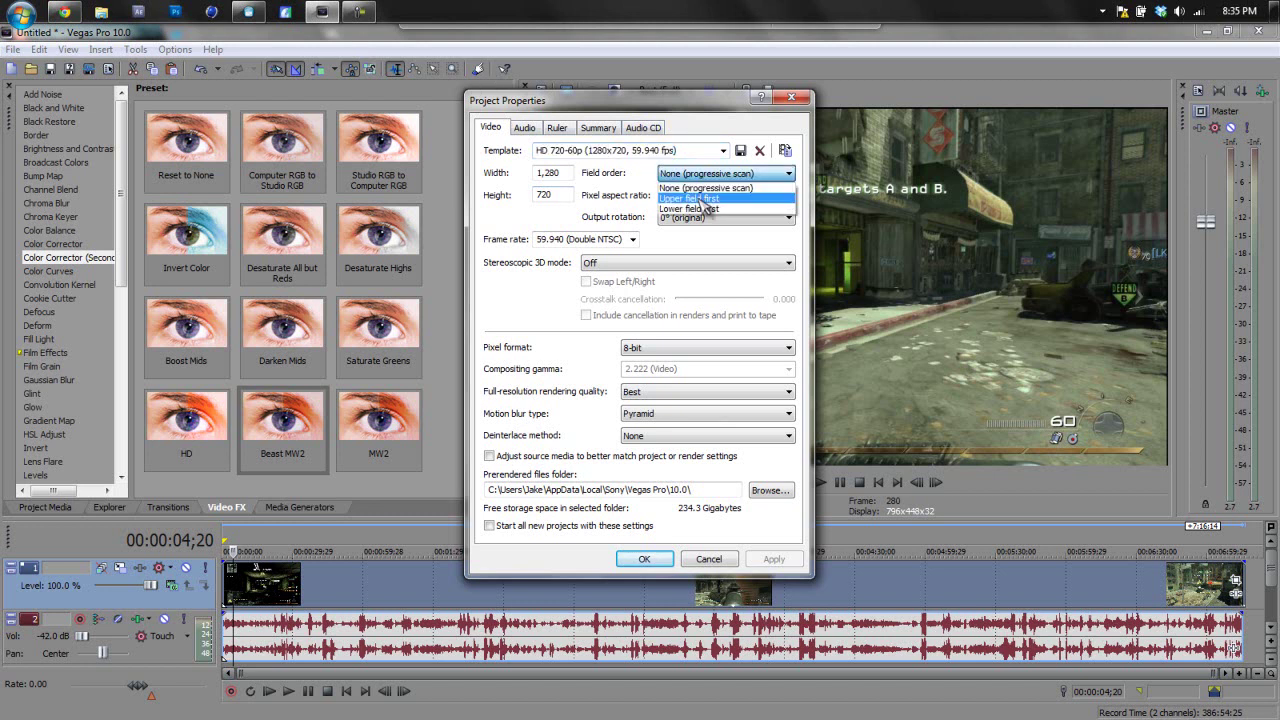
{"action": "left_click", "coordinate": [700, 188]}
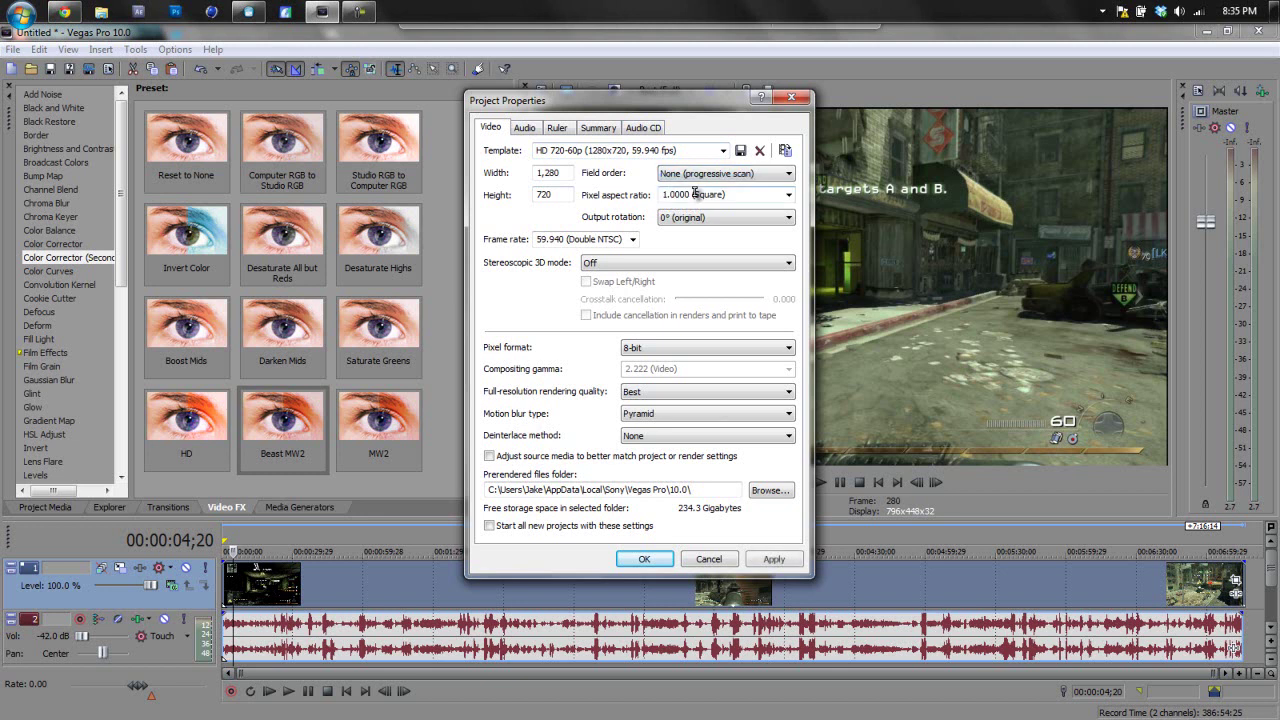
{"action": "left_click", "coordinate": [789, 195]}
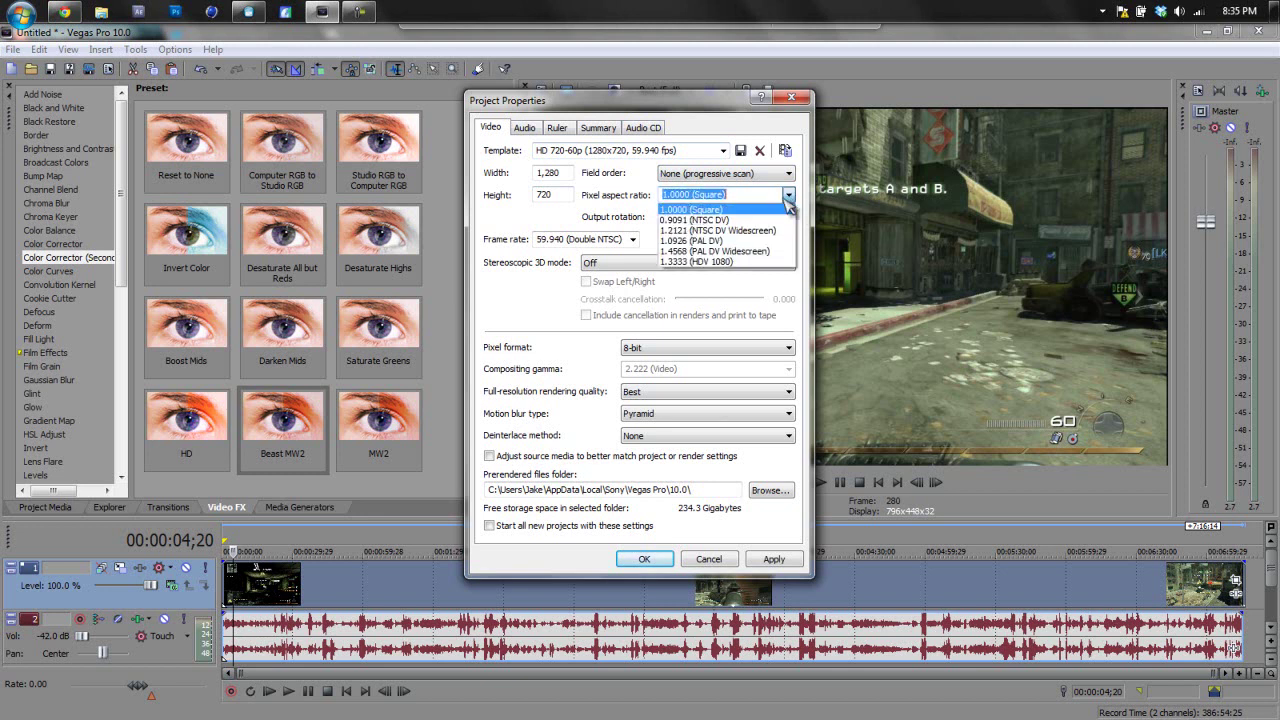
{"action": "left_click", "coordinate": [710, 209]}
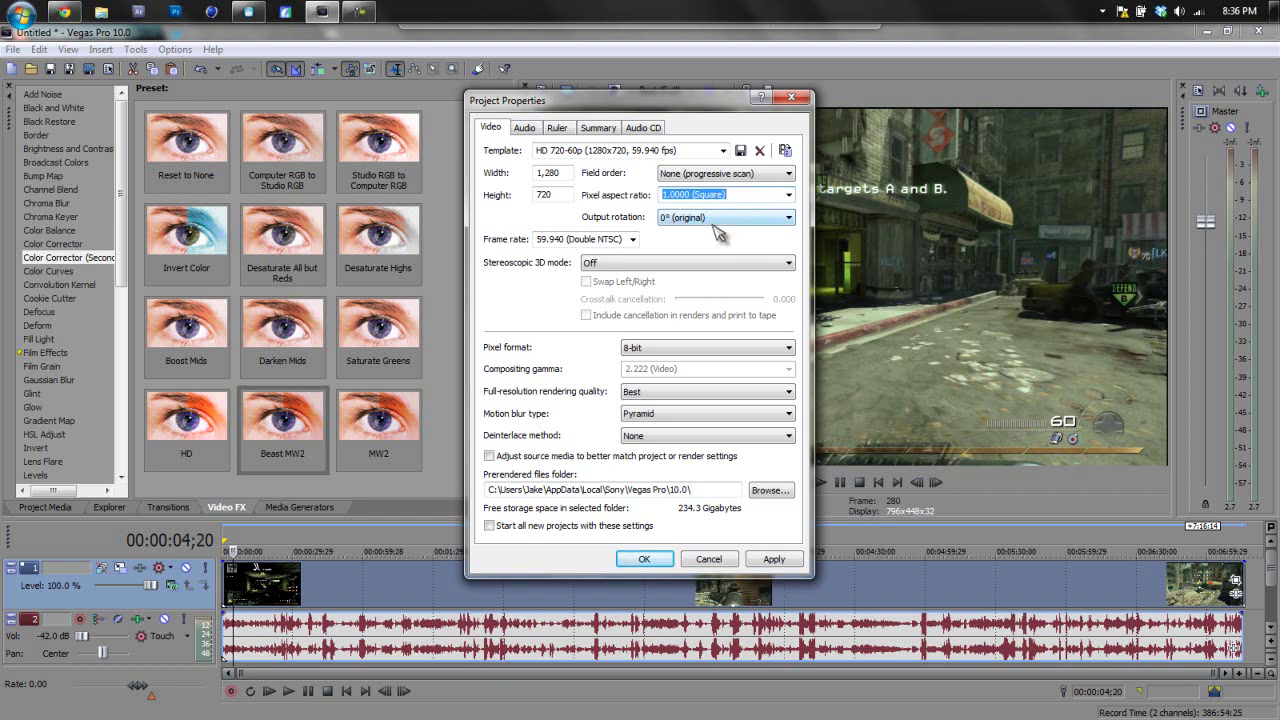
Set the project frame rate to 59.940 (Double NTSC) and apply the project properties
{"action": "left_click", "coordinate": [632, 240]}
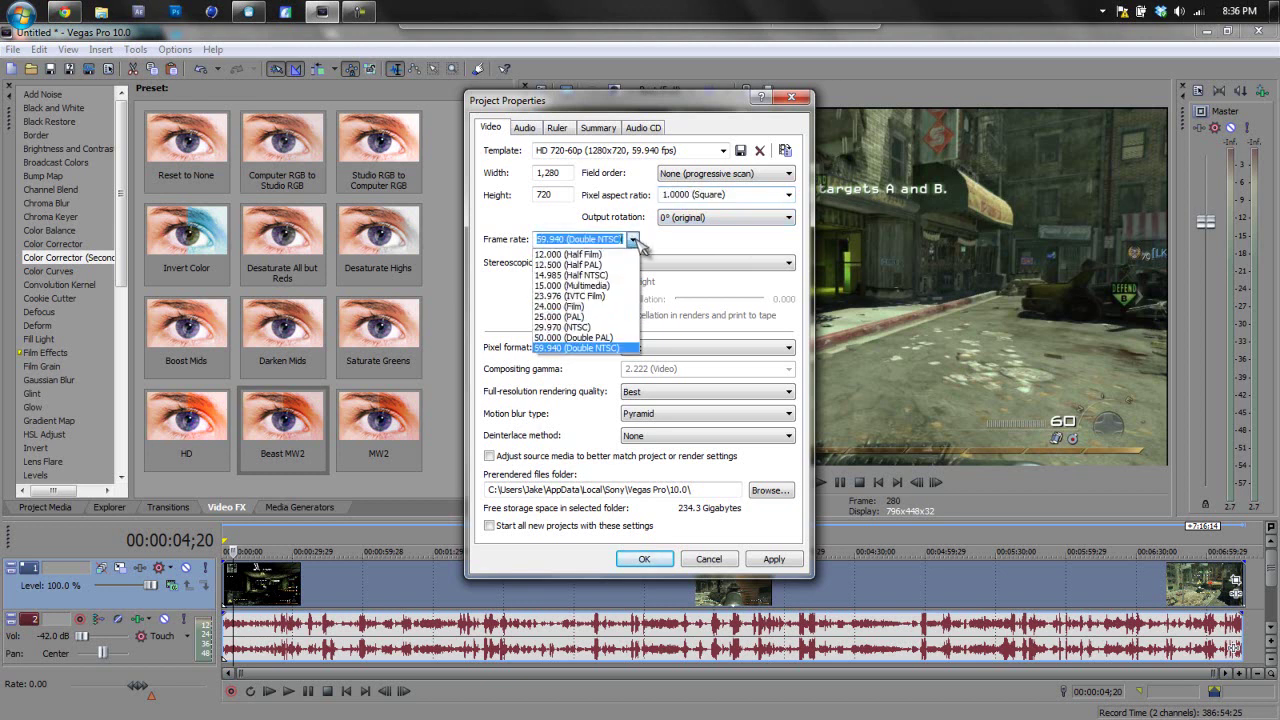
{"action": "left_click", "coordinate": [592, 348]}
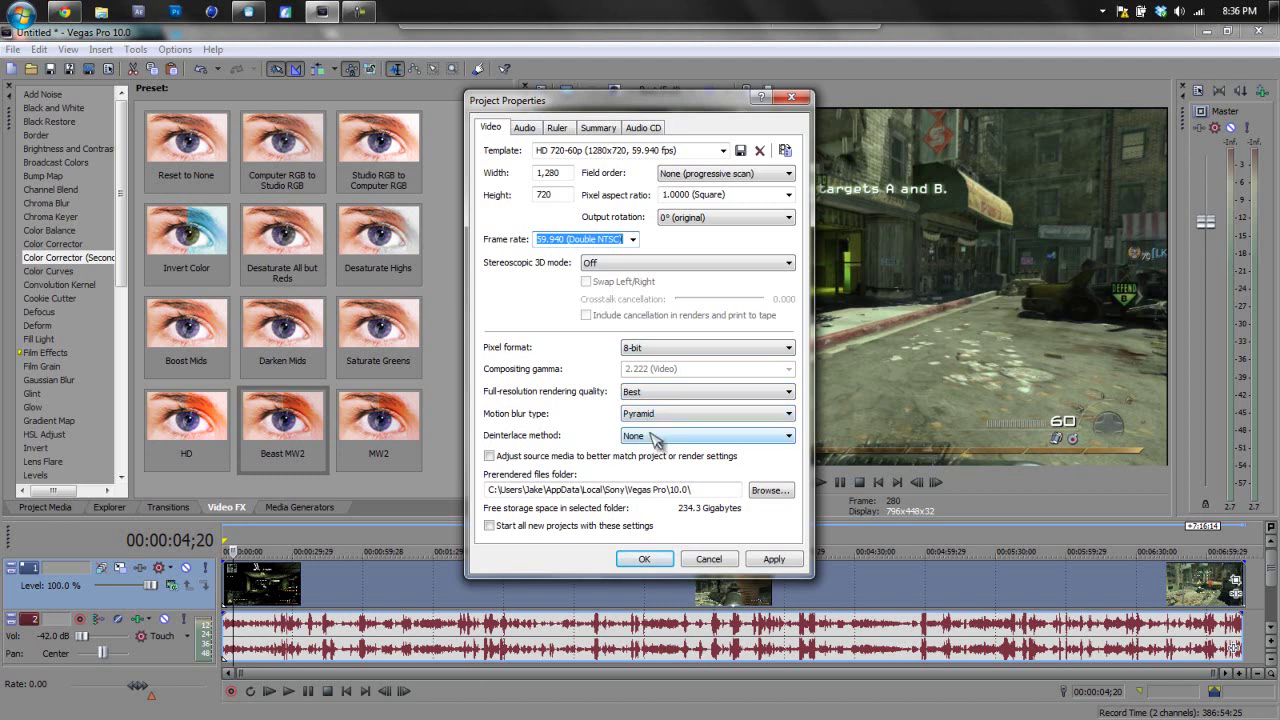
{"action": "left_click", "coordinate": [768, 562]}
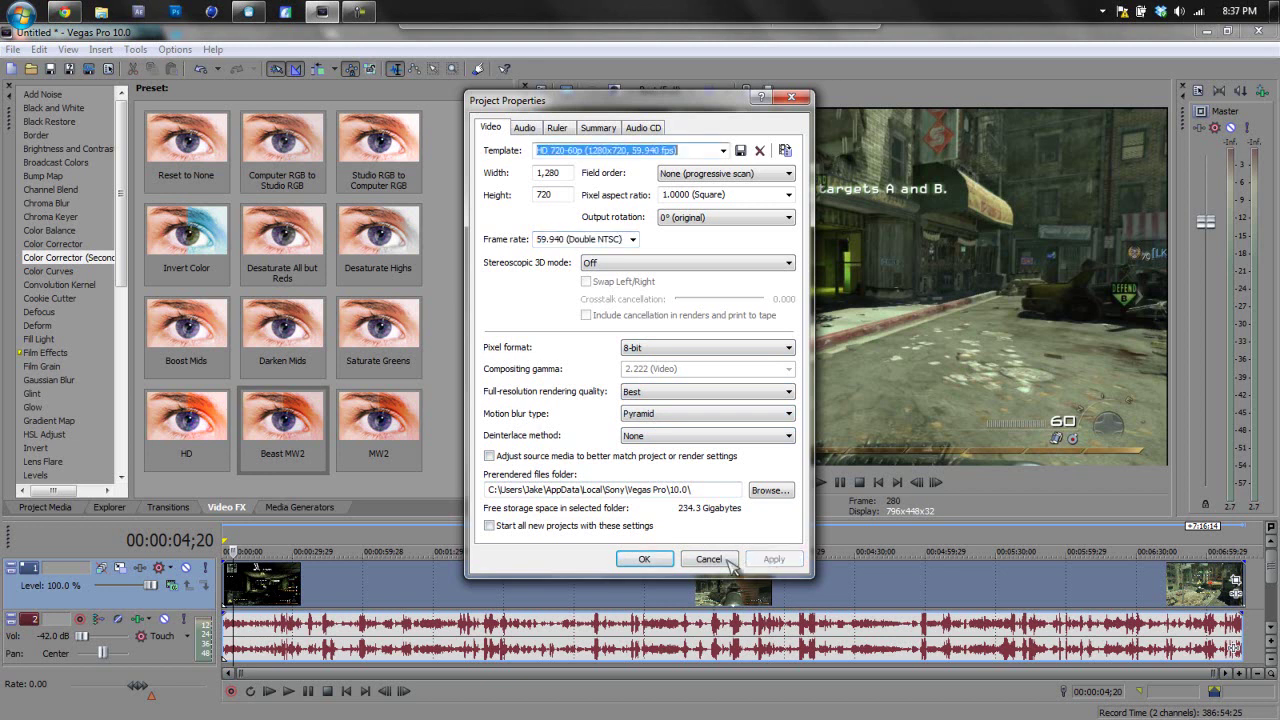
{"action": "left_click", "coordinate": [655, 560]}
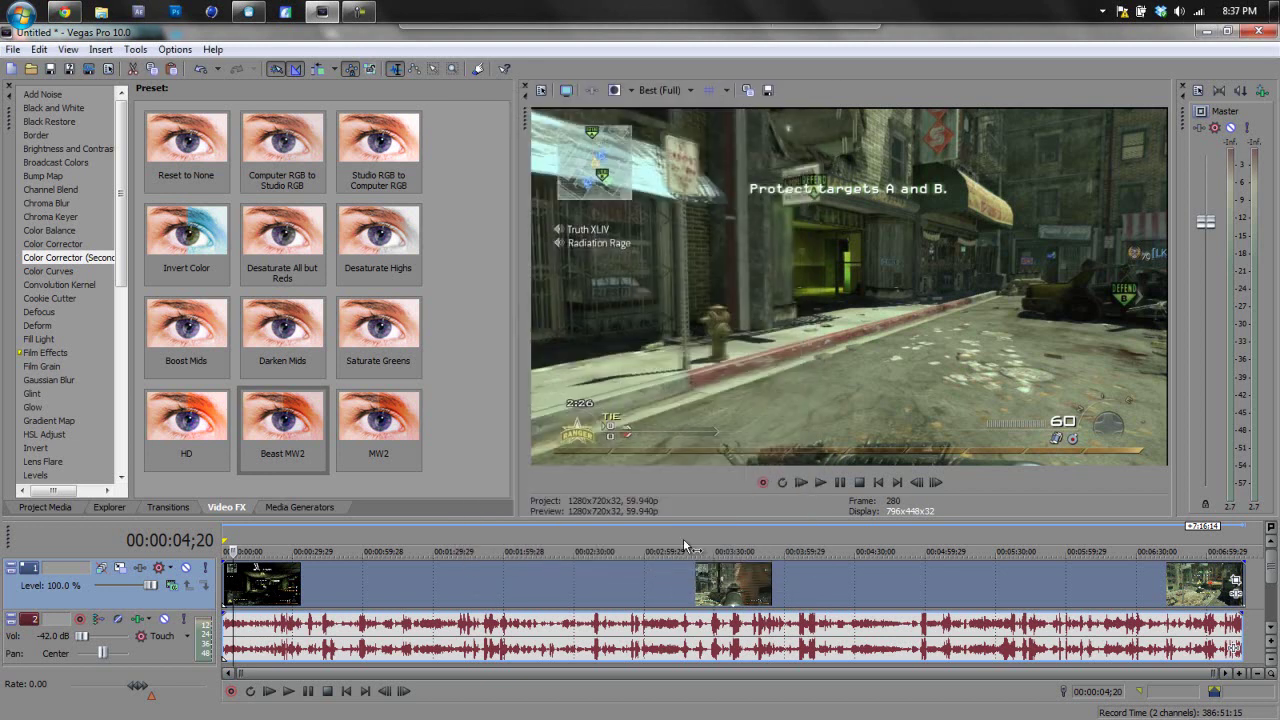
{"action": "left_click", "coordinate": [360, 11]}
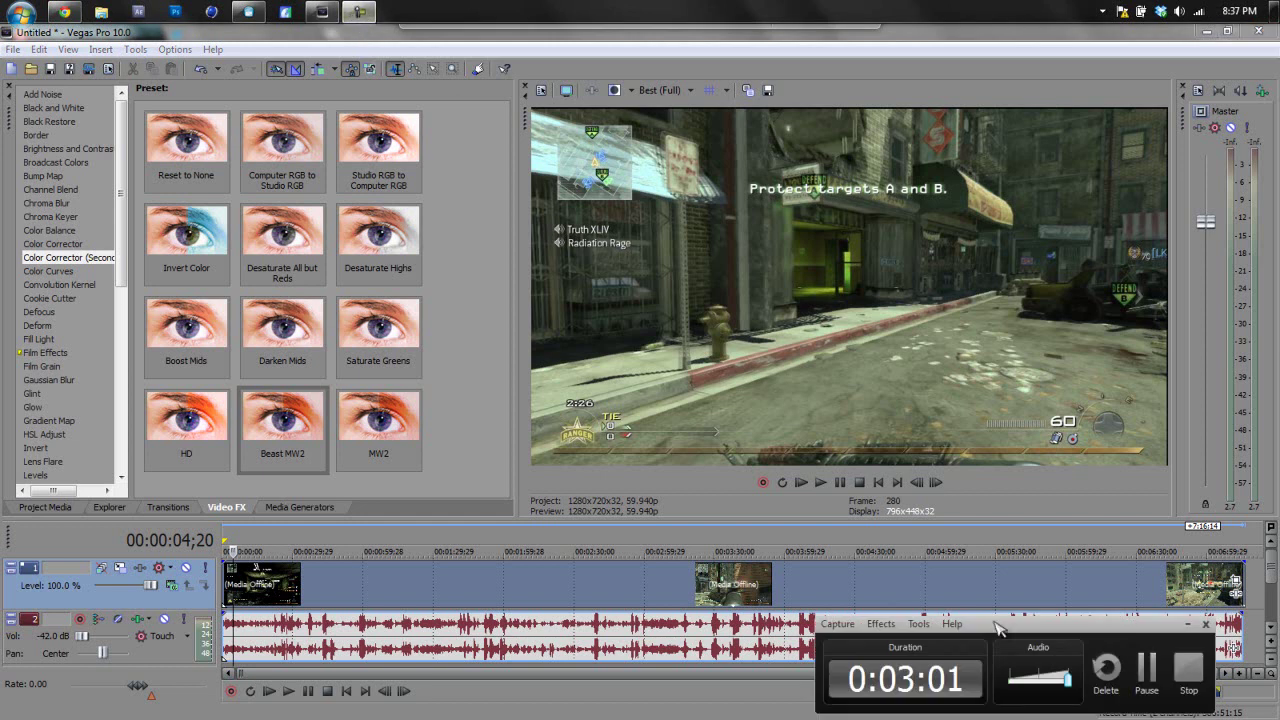
{"action": "left_click", "coordinate": [1143, 682]}
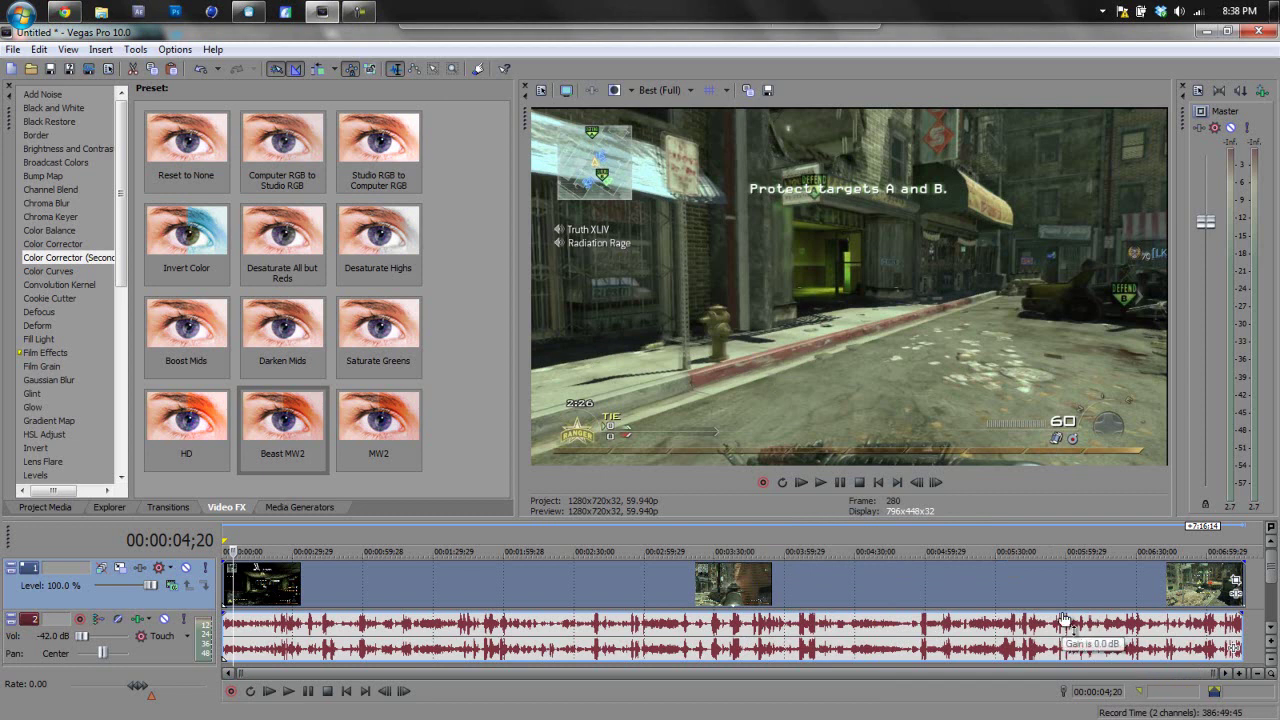
In the gameplay clip's event properties, turn off Maintain aspect ratio and choose Disable resample
{"action": "left_click", "coordinate": [980, 590]}
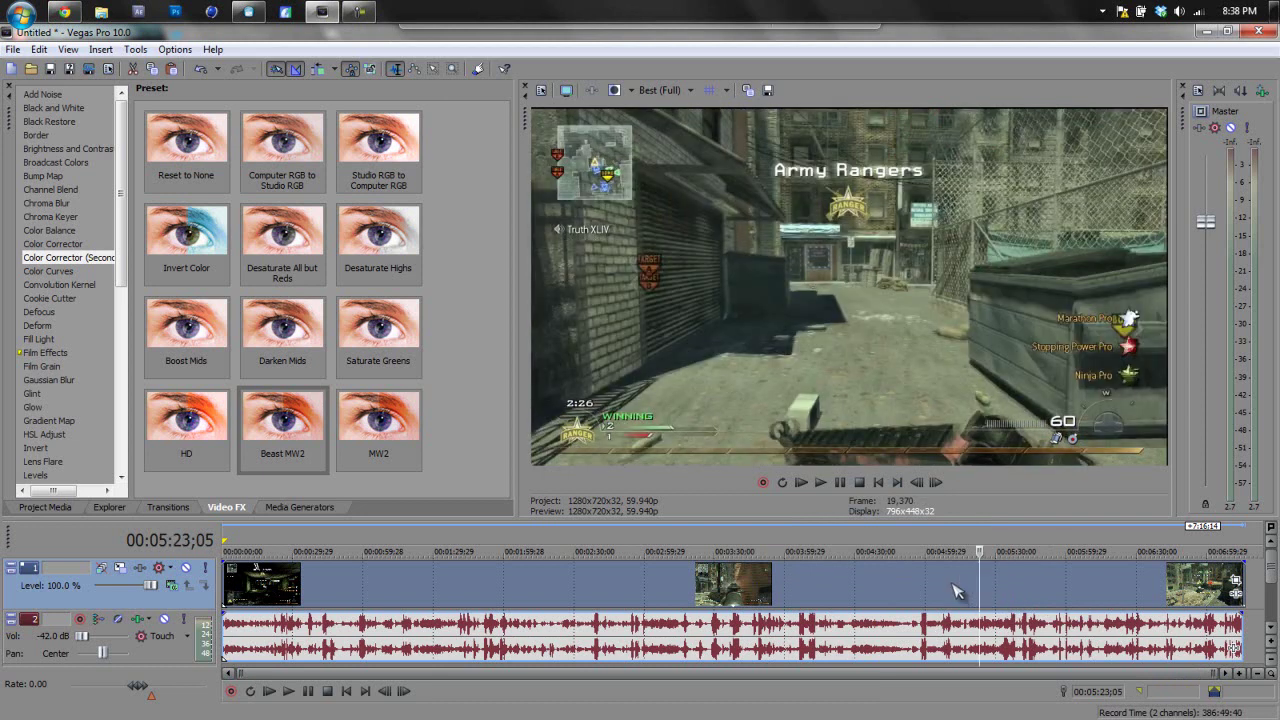
{"action": "right_click", "coordinate": [763, 585]}
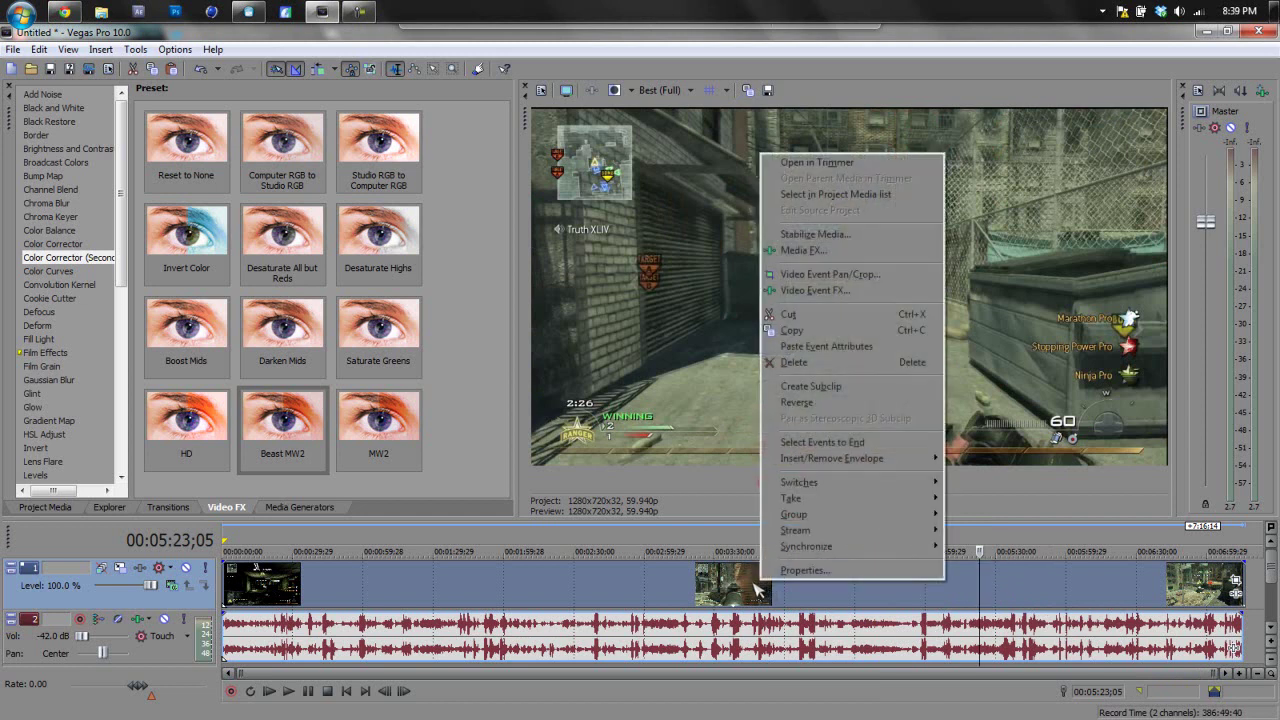
{"action": "left_click", "coordinate": [805, 572]}
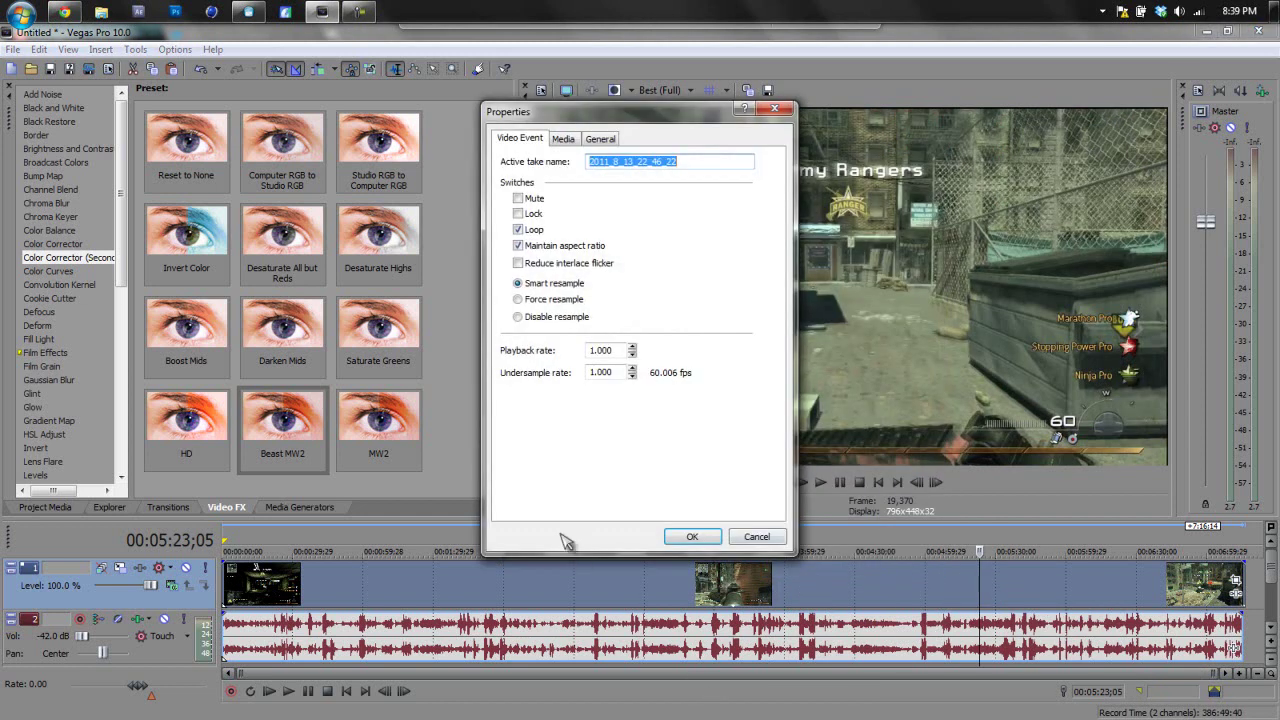
{"action": "left_click", "coordinate": [523, 249]}
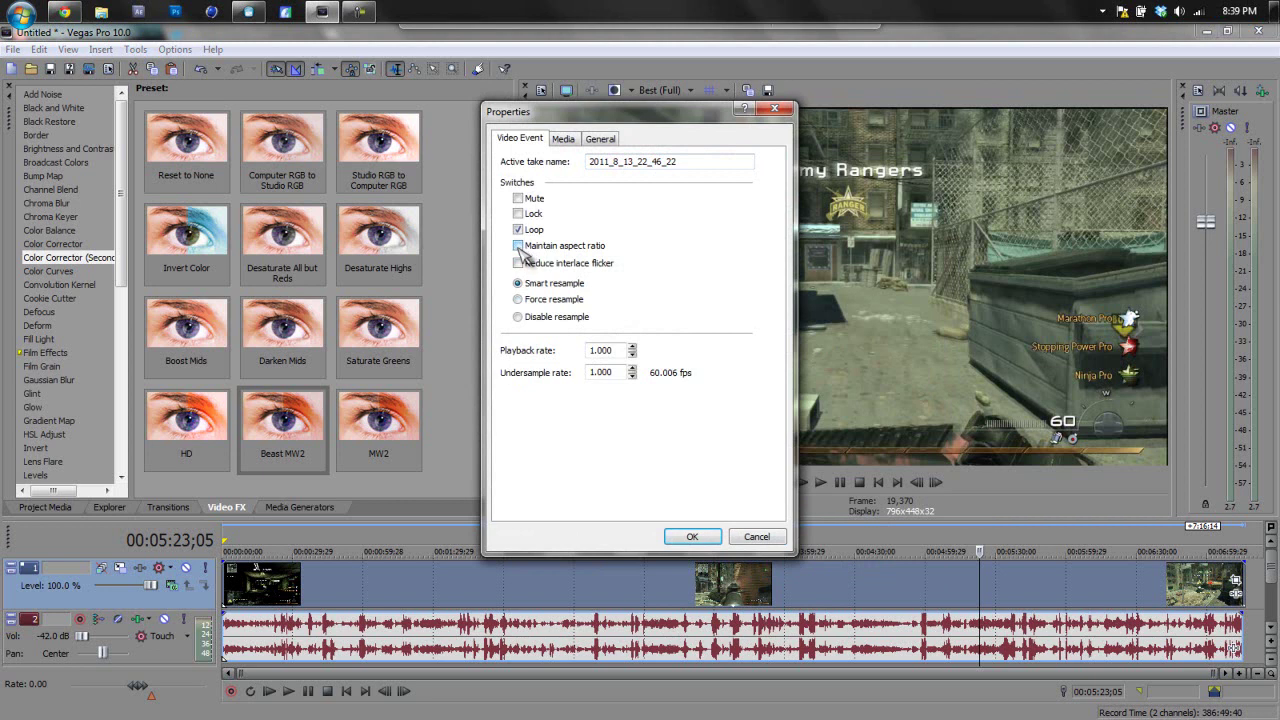
{"action": "left_click", "coordinate": [519, 317]}
{"action": "left_click", "coordinate": [686, 538]}
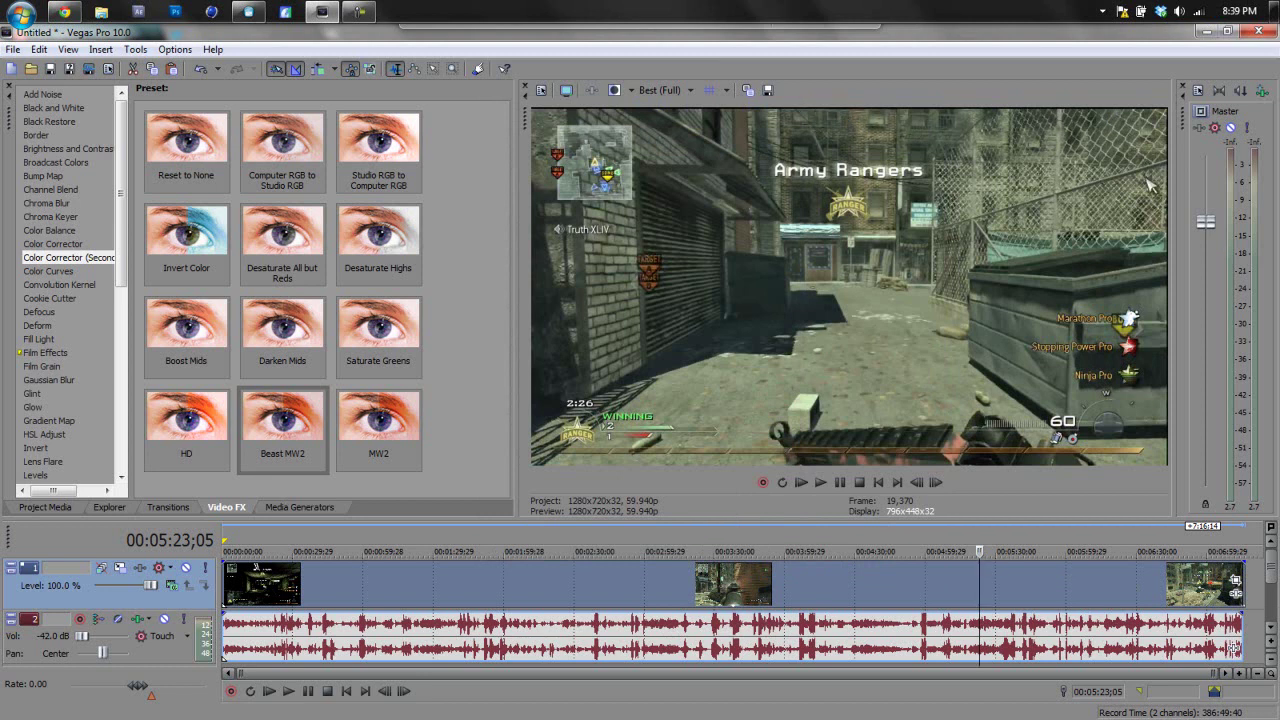
Use Event Pan/Crop on the gameplay clip to shrink the crop frame slightly from its upper-right corner, just inside the black border
{"action": "left_click", "coordinate": [1236, 585]}
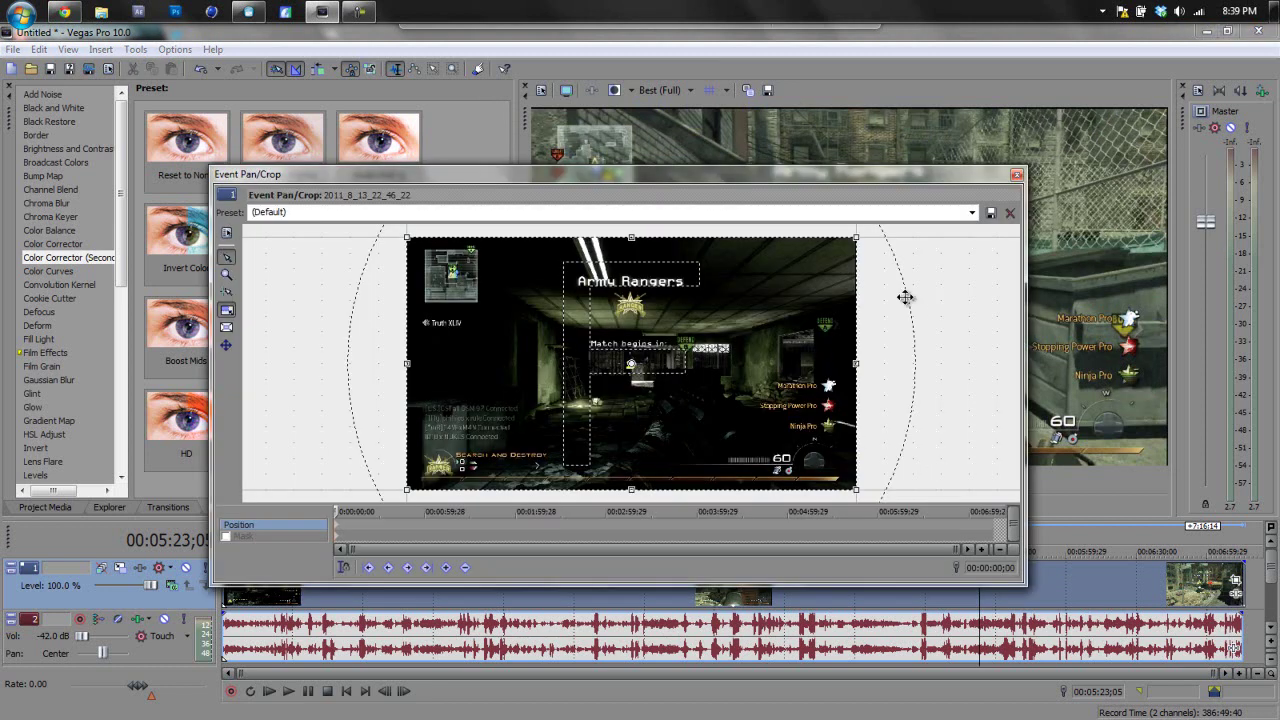
{"action": "left_click_drag", "start_coordinate": [940, 266], "coordinate": [815, 348]}
{"action": "scroll", "coordinate": [763, 314], "scroll_direction": "up", "scroll_amount": 6}
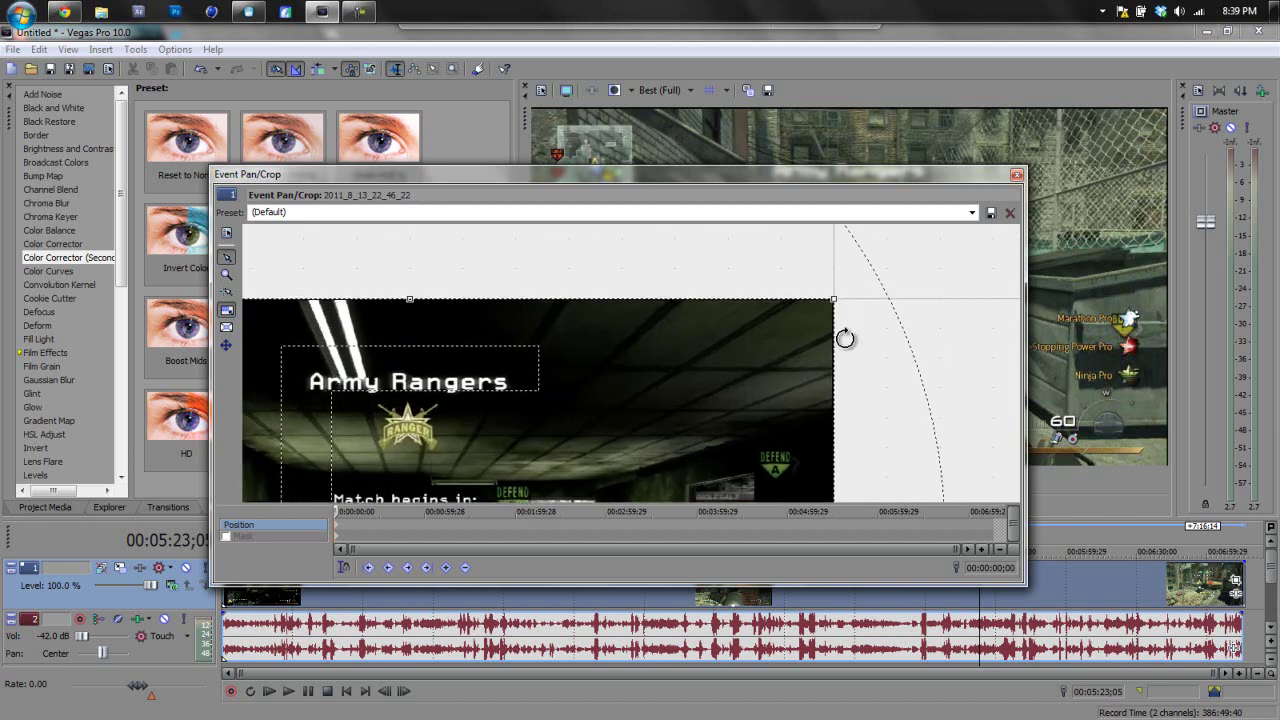
{"action": "left_click_drag", "start_coordinate": [986, 266], "coordinate": [682, 358]}
{"action": "scroll", "coordinate": [871, 343], "scroll_direction": "up", "scroll_amount": 3}
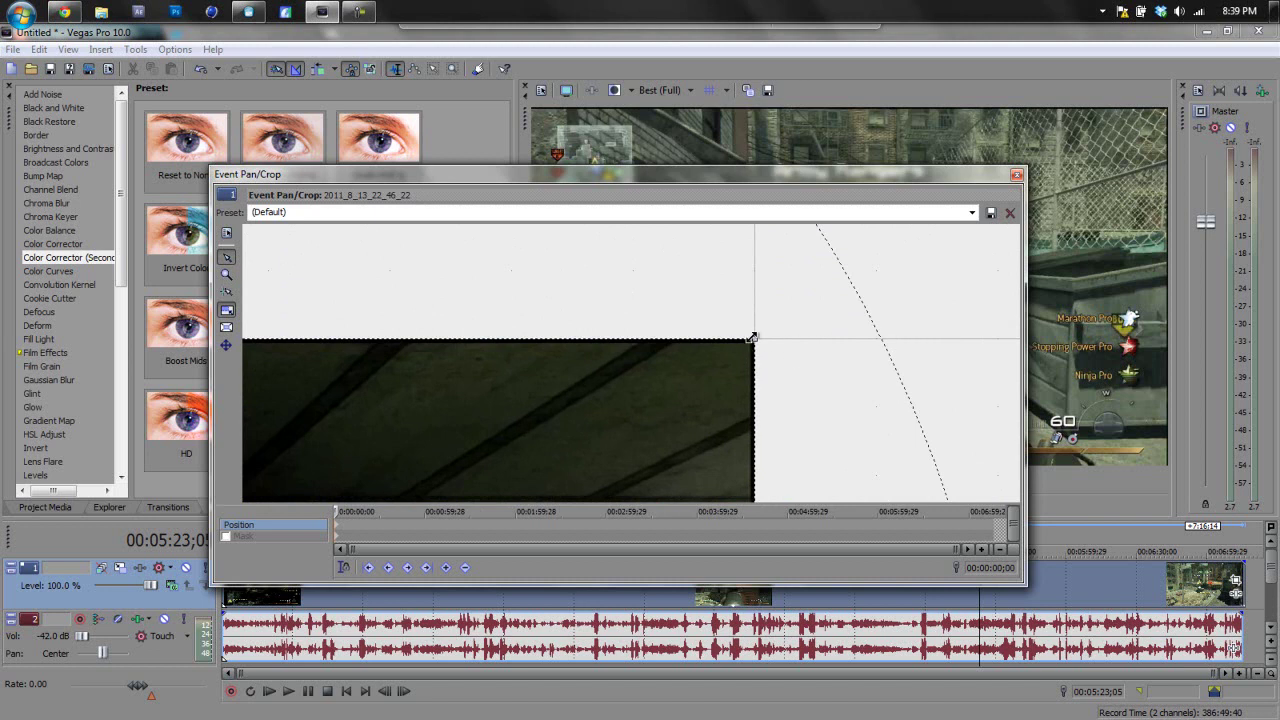
{"action": "left_click_drag", "start_coordinate": [752, 338], "coordinate": [745, 344]}
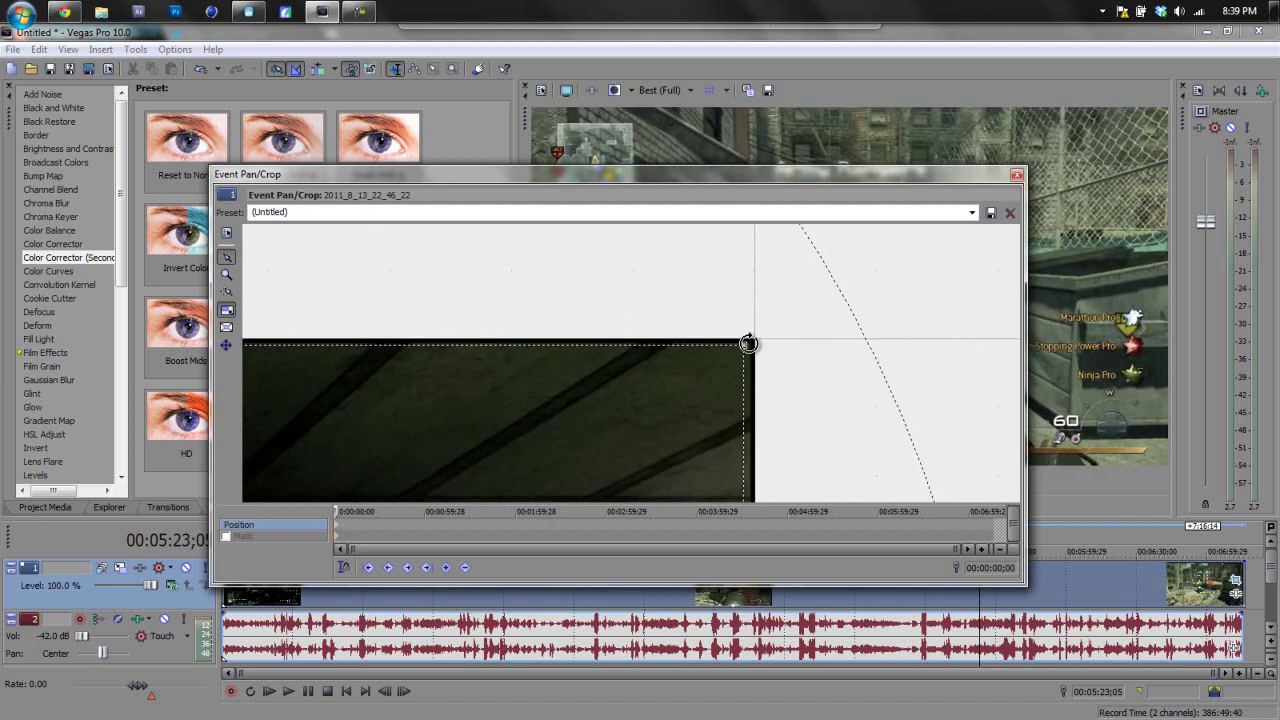
{"action": "scroll", "coordinate": [923, 306], "scroll_direction": "down", "scroll_amount": 2}
{"action": "scroll", "coordinate": [900, 251], "scroll_direction": "down", "scroll_amount": 3}
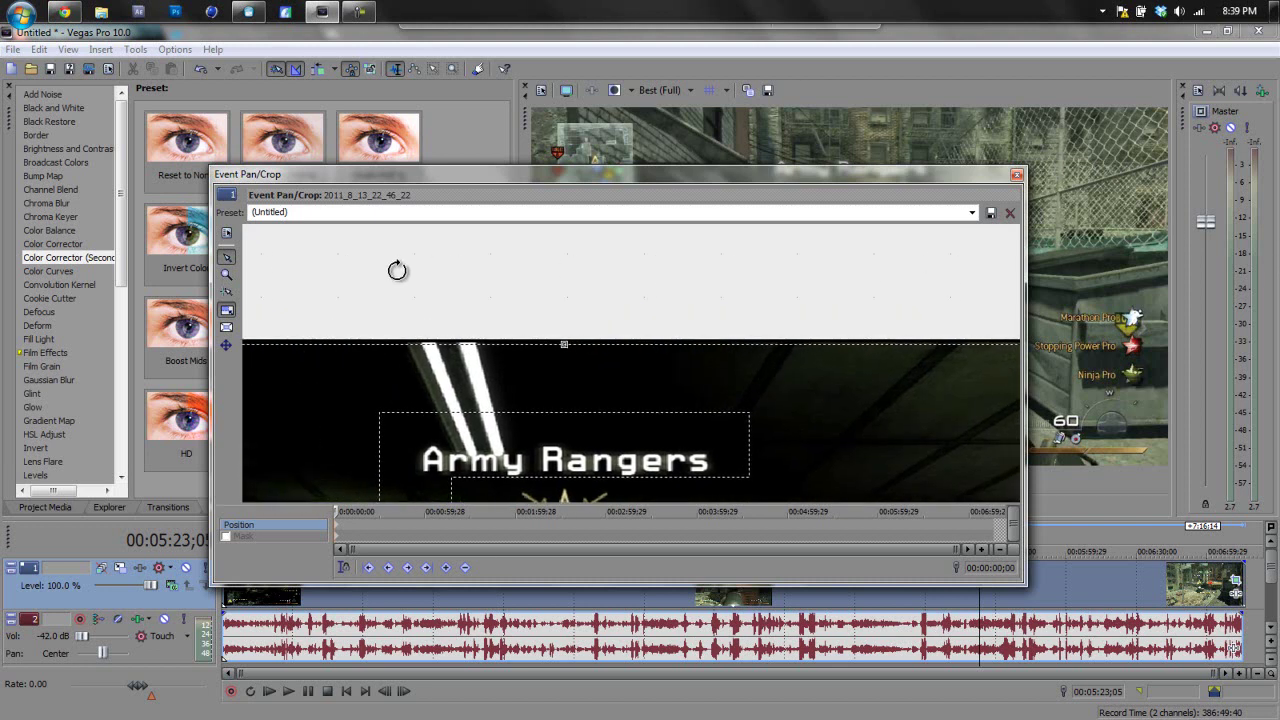
{"action": "scroll", "coordinate": [403, 294], "scroll_direction": "up", "scroll_amount": 3}
{"action": "scroll", "coordinate": [380, 309], "scroll_direction": "down", "scroll_amount": 4}
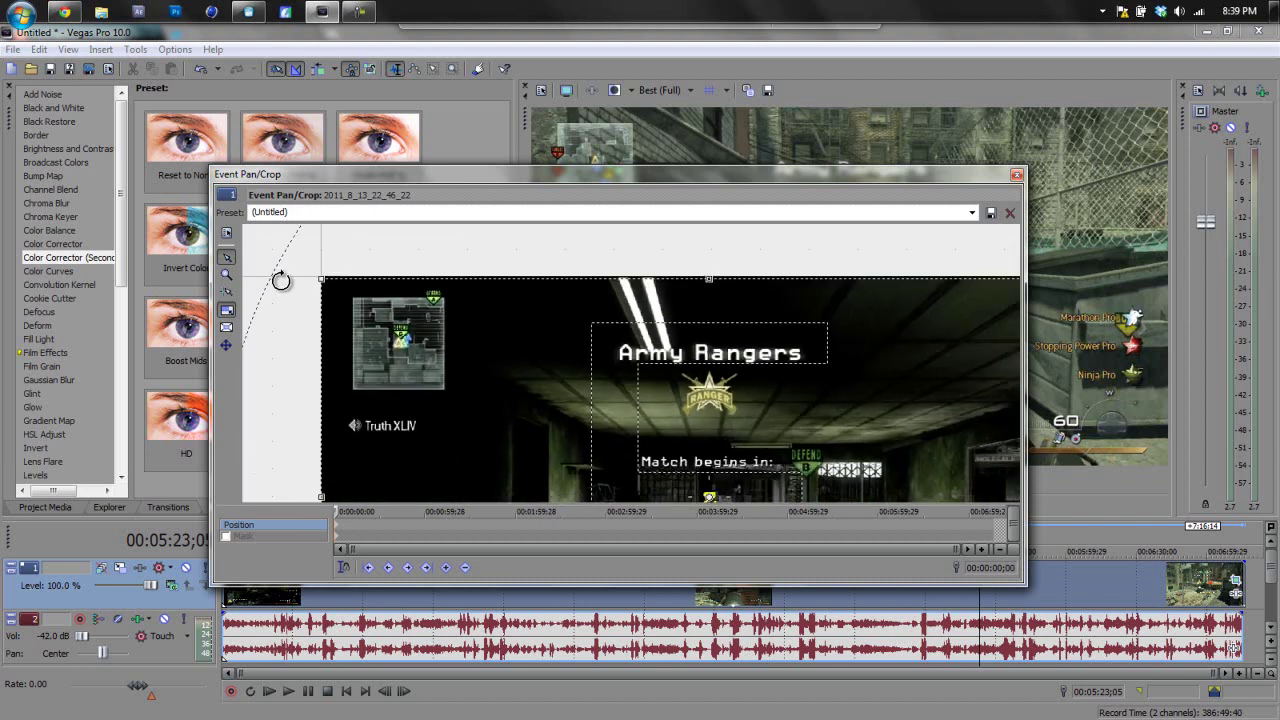
{"action": "scroll", "coordinate": [306, 263], "scroll_direction": "down", "scroll_amount": 3}
{"action": "scroll", "coordinate": [370, 310], "scroll_direction": "up", "scroll_amount": 2}
Save the current crop as a Pan/Crop preset named HD
{"action": "left_click", "coordinate": [835, 214]}
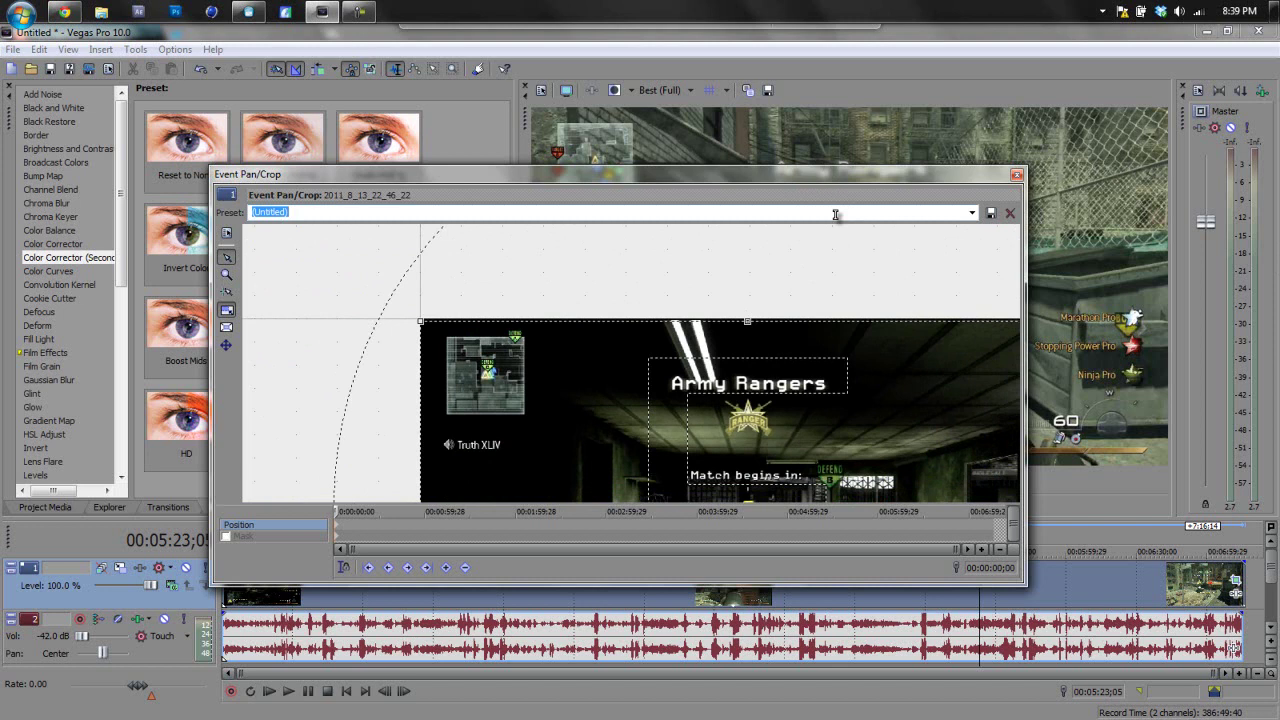
{"action": "type", "text": "H"}
{"action": "left_click", "coordinate": [993, 220]}
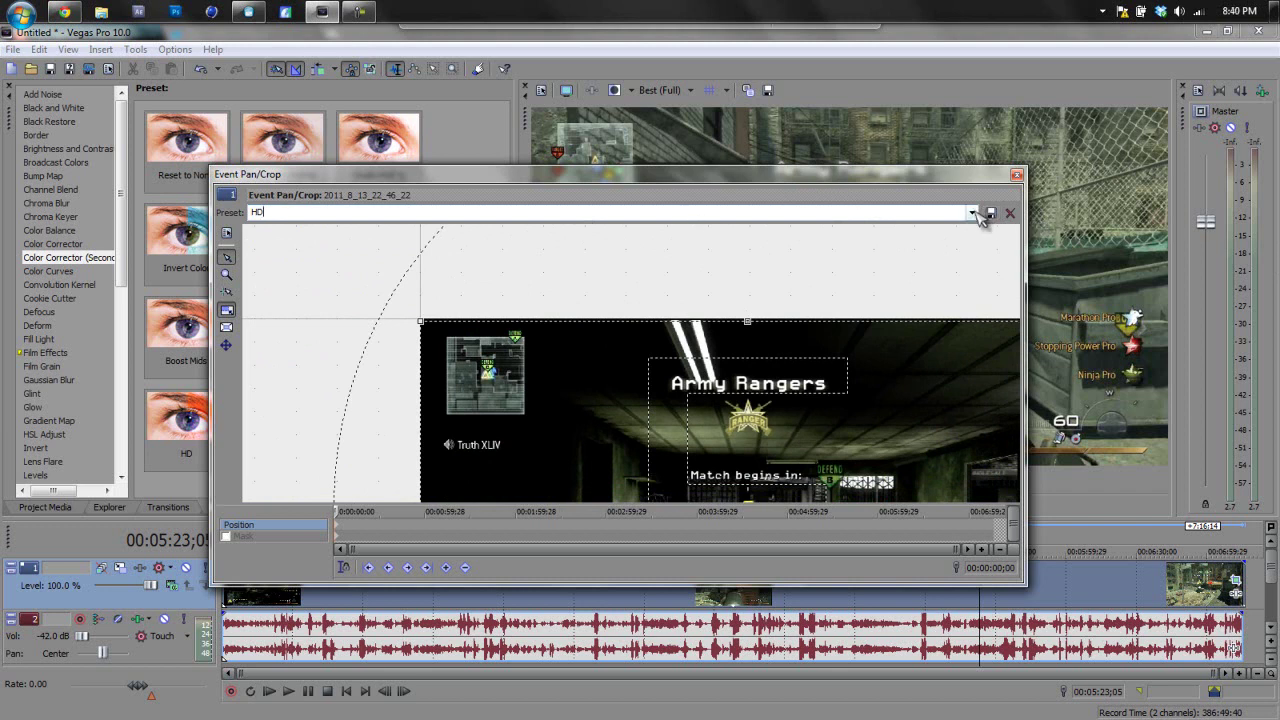
Compare the (Default) and HD crop presets on the clip, ending on HD, and close Event Pan/Crop
{"action": "left_click", "coordinate": [971, 212]}
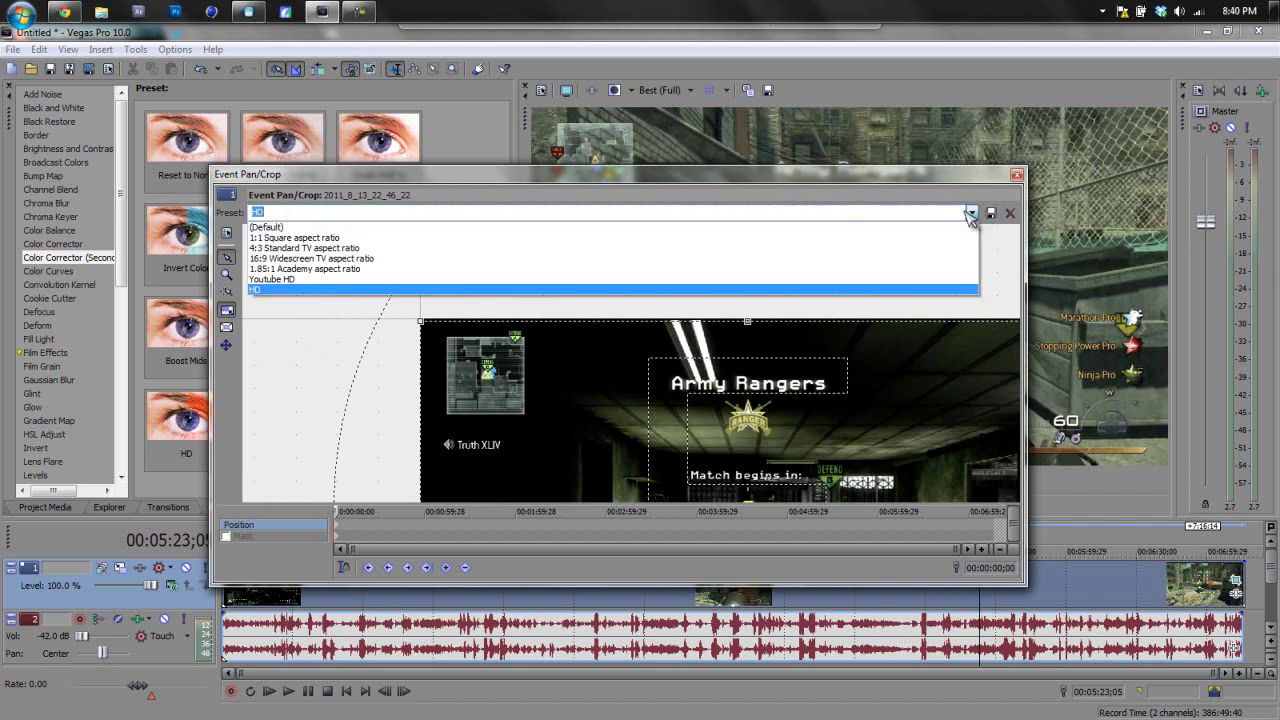
{"action": "left_click", "coordinate": [300, 227]}
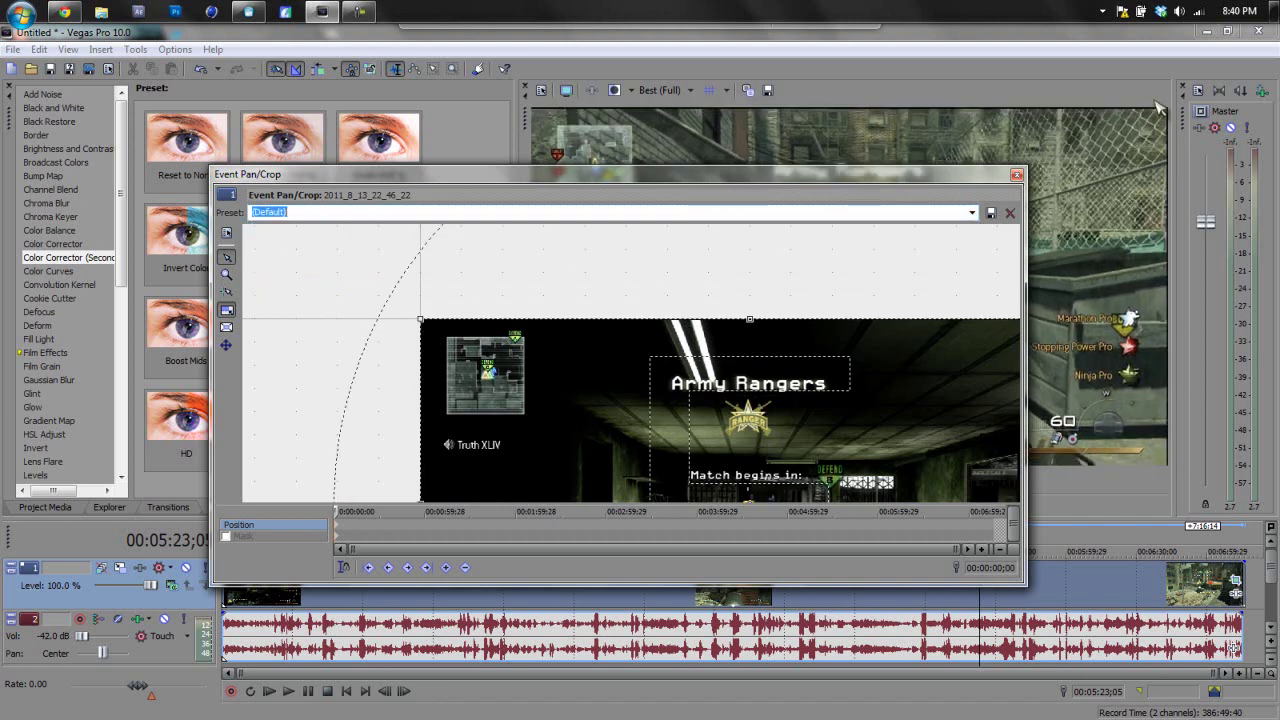
{"action": "left_click", "coordinate": [972, 213]}
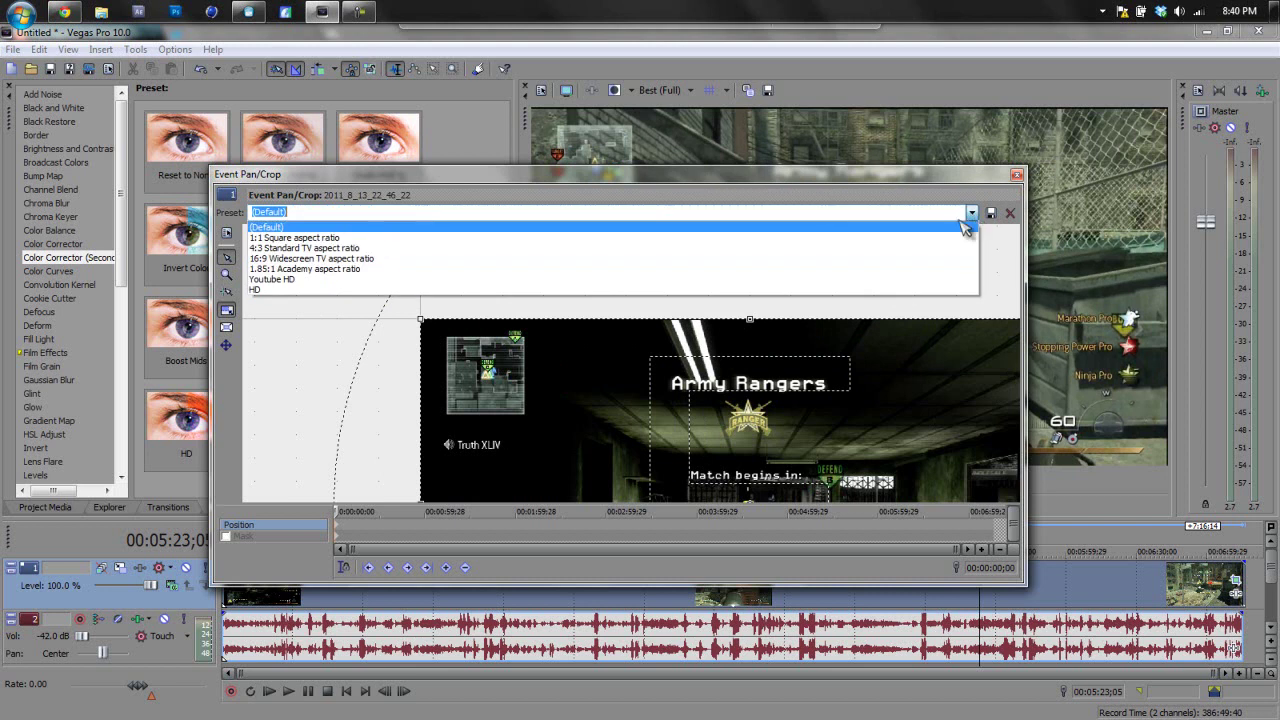
{"action": "left_click", "coordinate": [886, 290]}
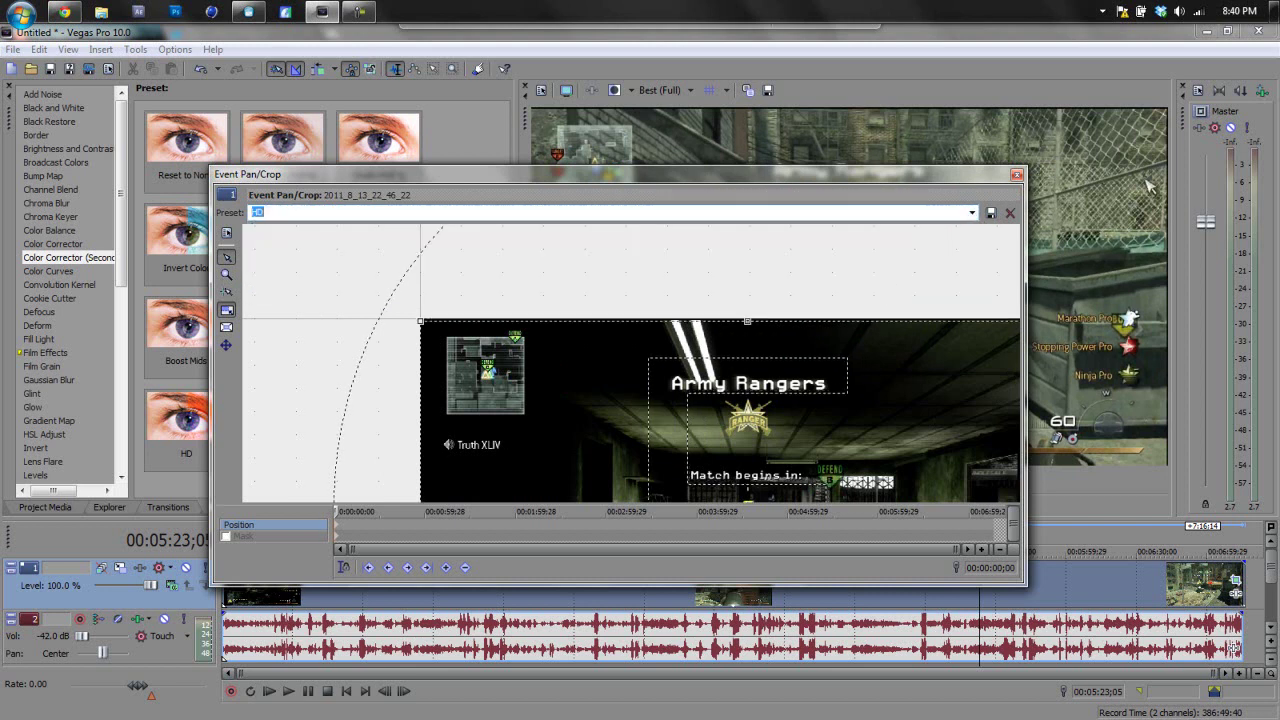
{"action": "left_click", "coordinate": [1017, 175]}
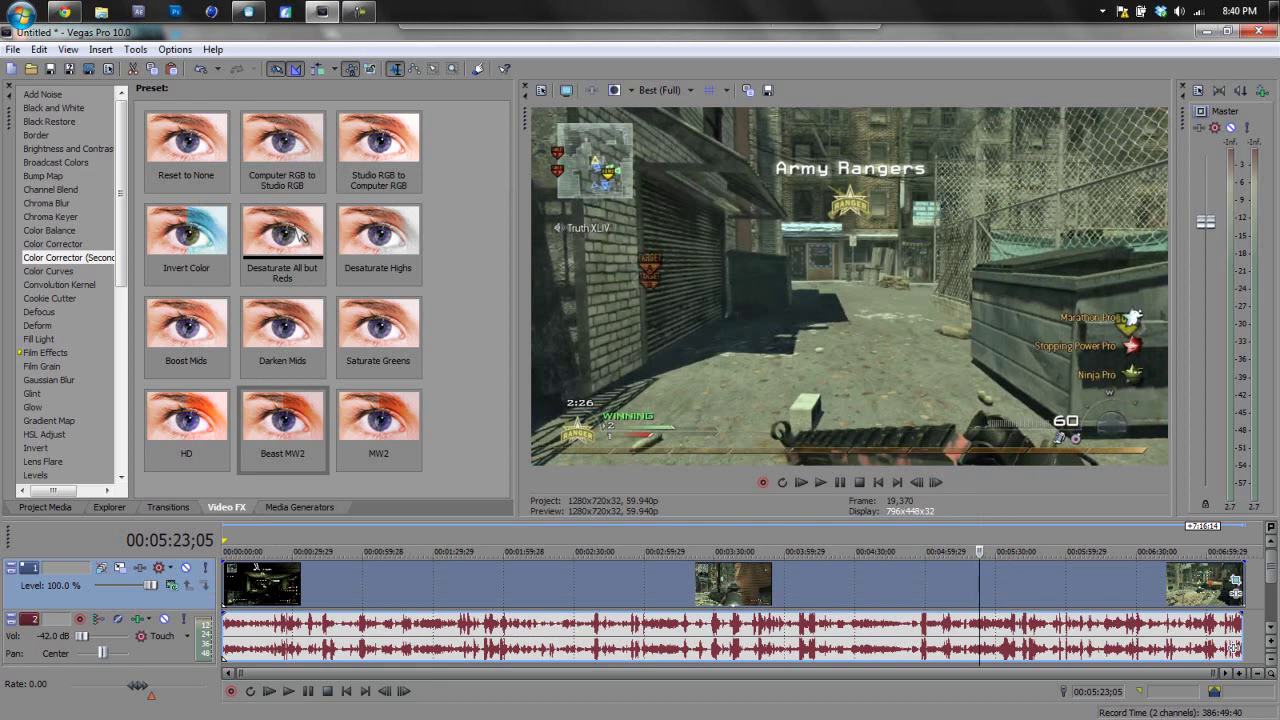
Move the playhead back to about 00:00:14;09, in the dark indoor scene near the clip's start
{"action": "left_click_drag", "start_coordinate": [119, 217], "coordinate": [121, 410]}
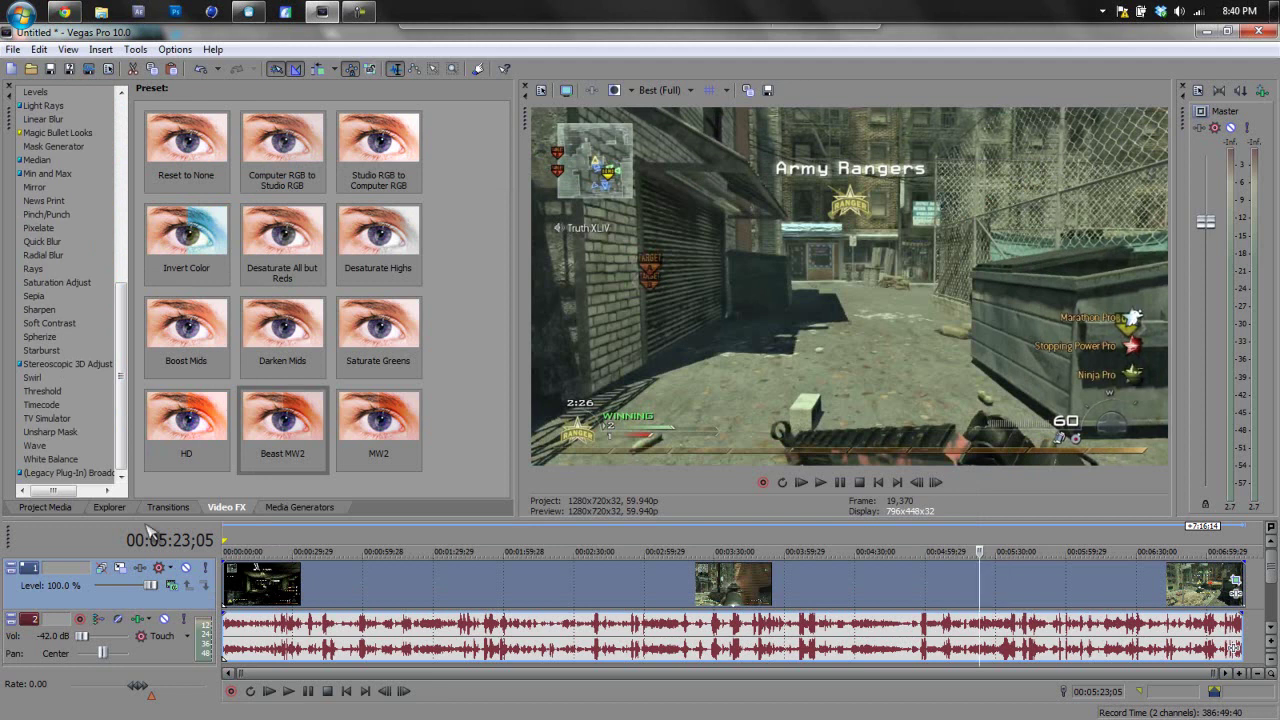
{"action": "left_click", "coordinate": [322, 588]}
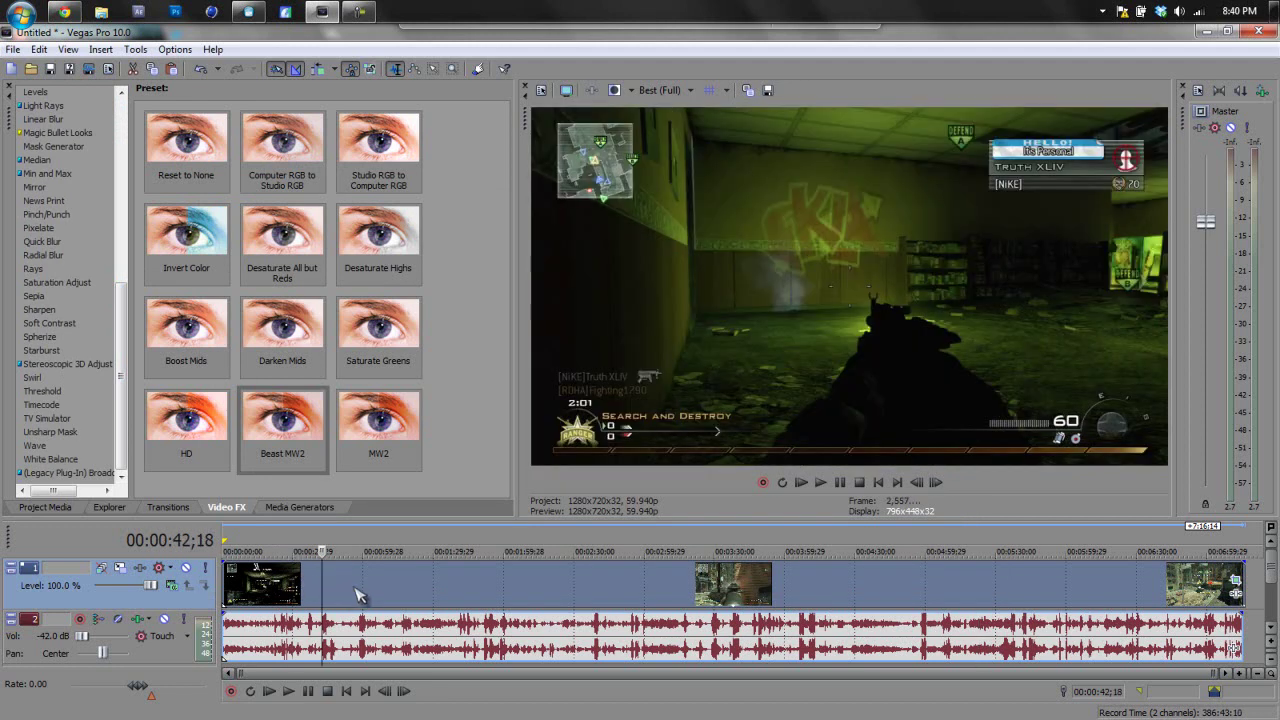
{"action": "left_click", "coordinate": [306, 592]}
{"action": "left_click", "coordinate": [279, 590]}
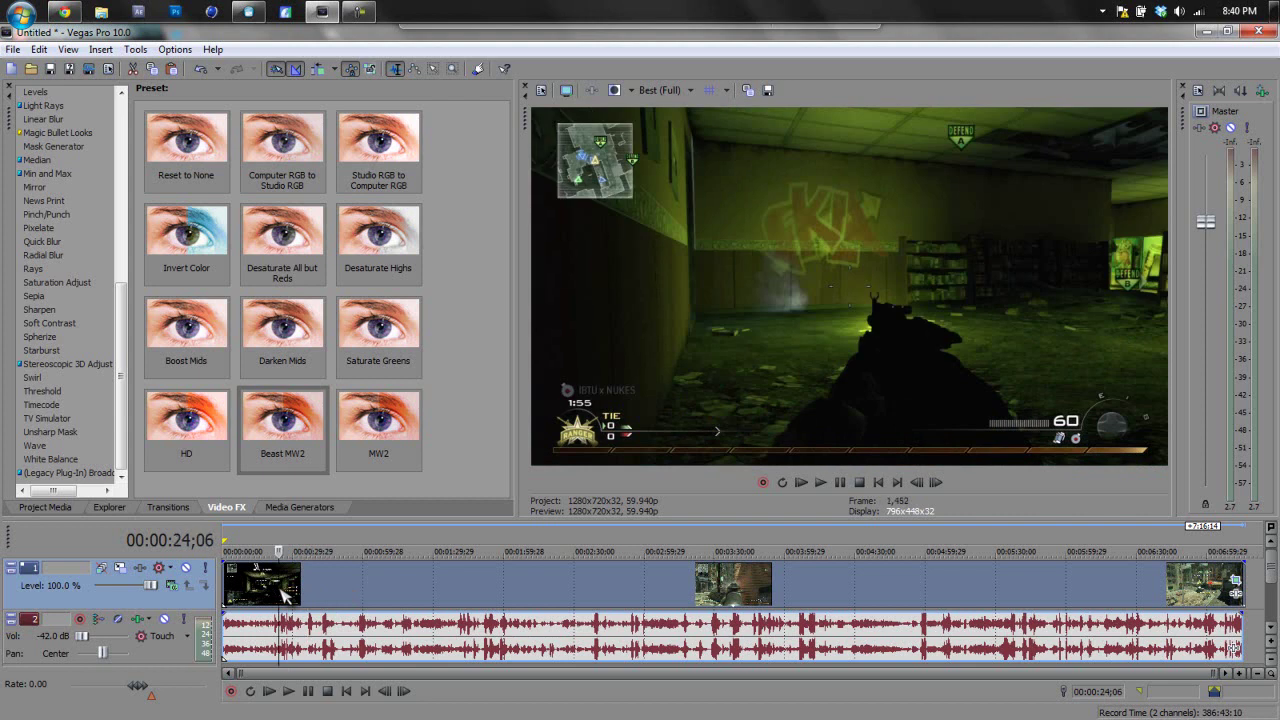
{"action": "left_click", "coordinate": [268, 591]}
{"action": "left_click", "coordinate": [256, 591]}
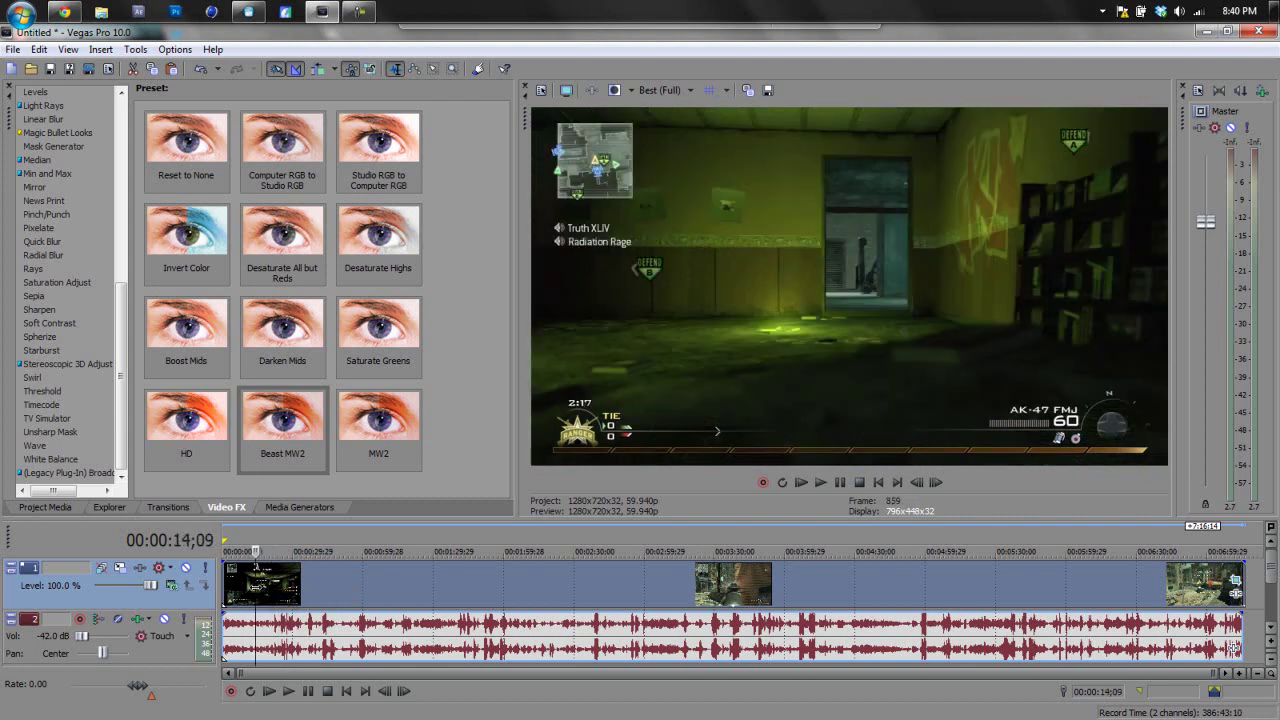
Apply the Sharpen HD preset to the gameplay clip, compare it off and on at about 00:00:07;25, and close the effect window
{"action": "left_click", "coordinate": [242, 590]}
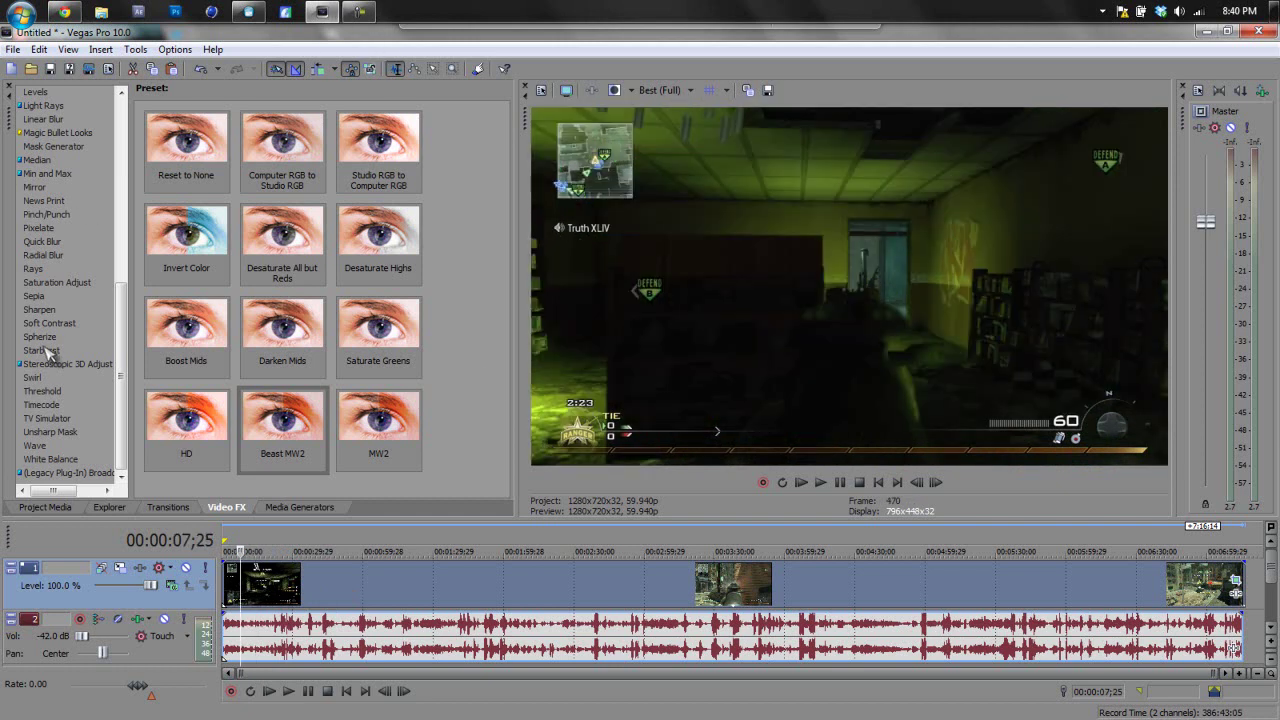
{"action": "left_click", "coordinate": [40, 309]}
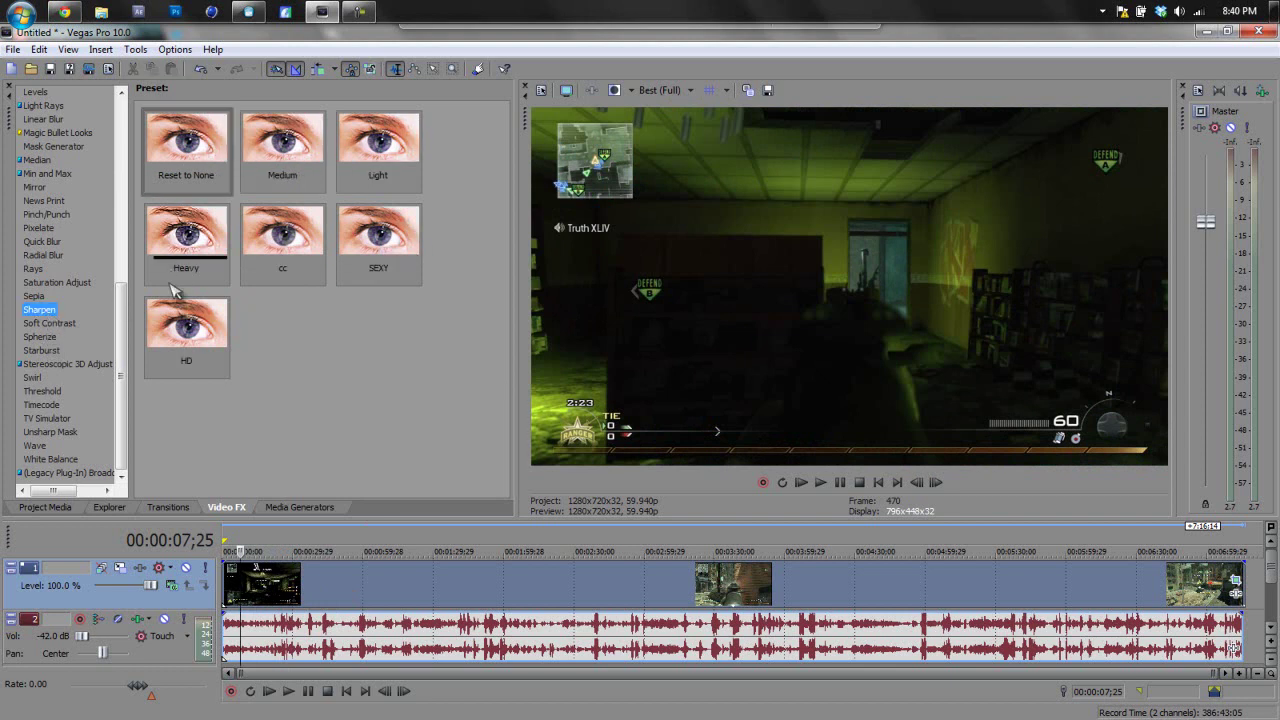
{"action": "left_click_drag", "start_coordinate": [172, 321], "coordinate": [366, 586]}
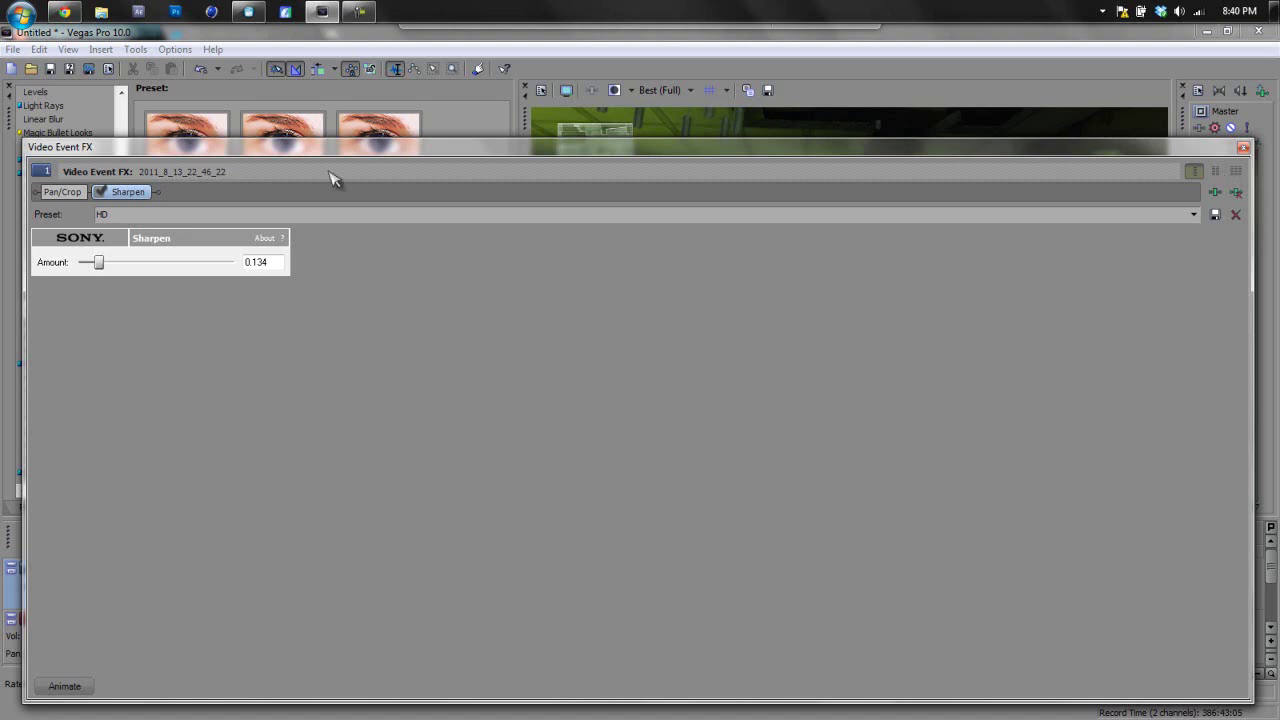
{"action": "left_click_drag", "start_coordinate": [1056, 154], "coordinate": [1089, 539]}
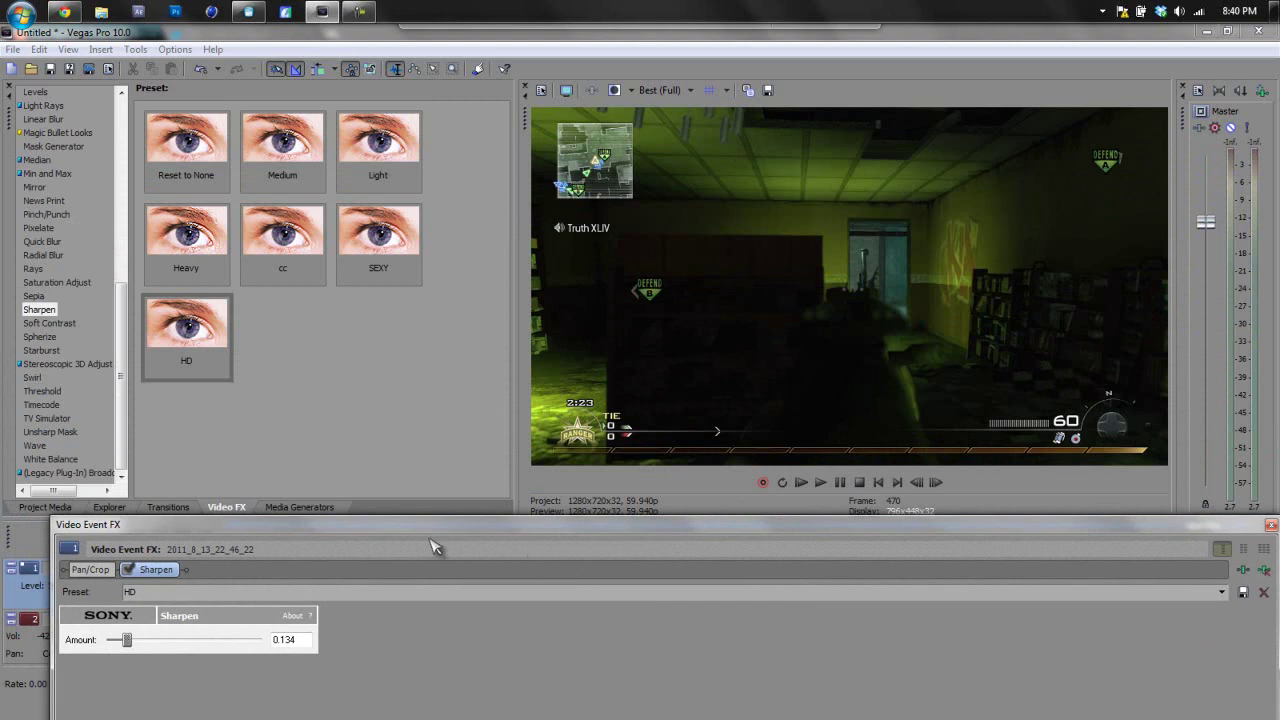
{"action": "left_click", "coordinate": [127, 570]}
{"action": "left_click", "coordinate": [127, 570]}
{"action": "left_click", "coordinate": [1271, 526]}
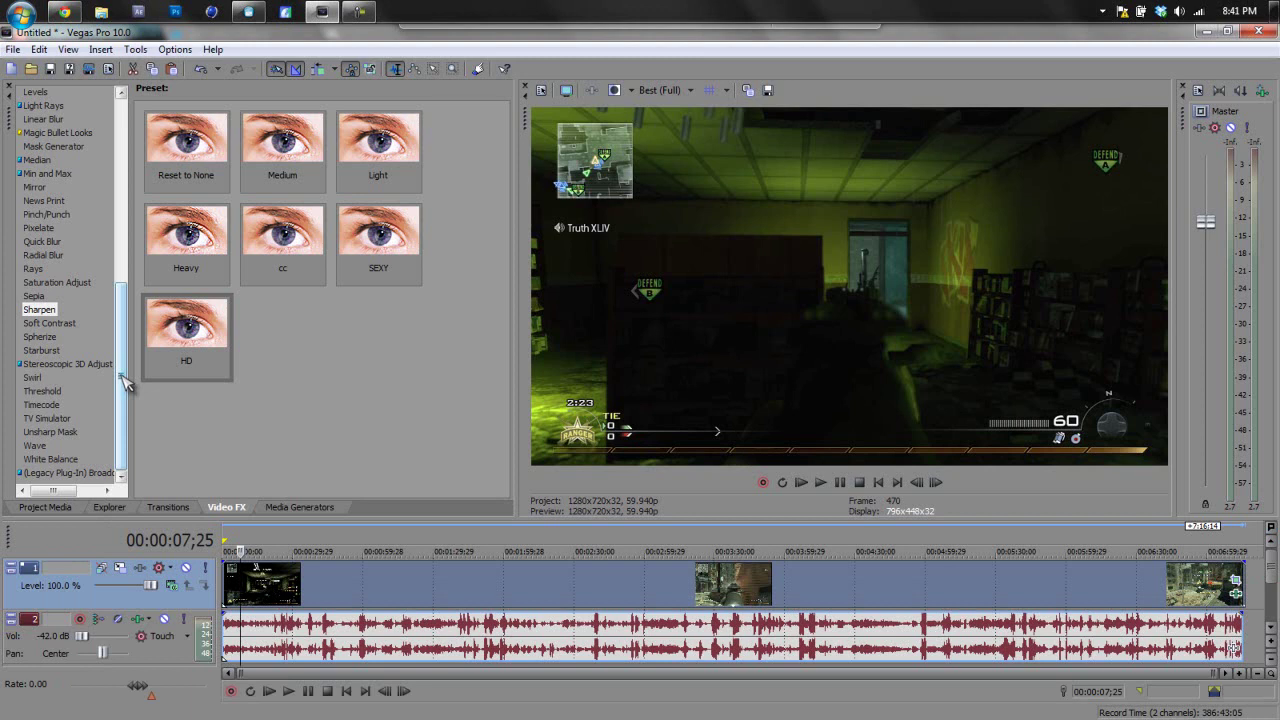
Add the Saturation Adjust MW2 preset to the gameplay clip, review its values, and close the effect window
{"action": "left_click", "coordinate": [82, 283]}
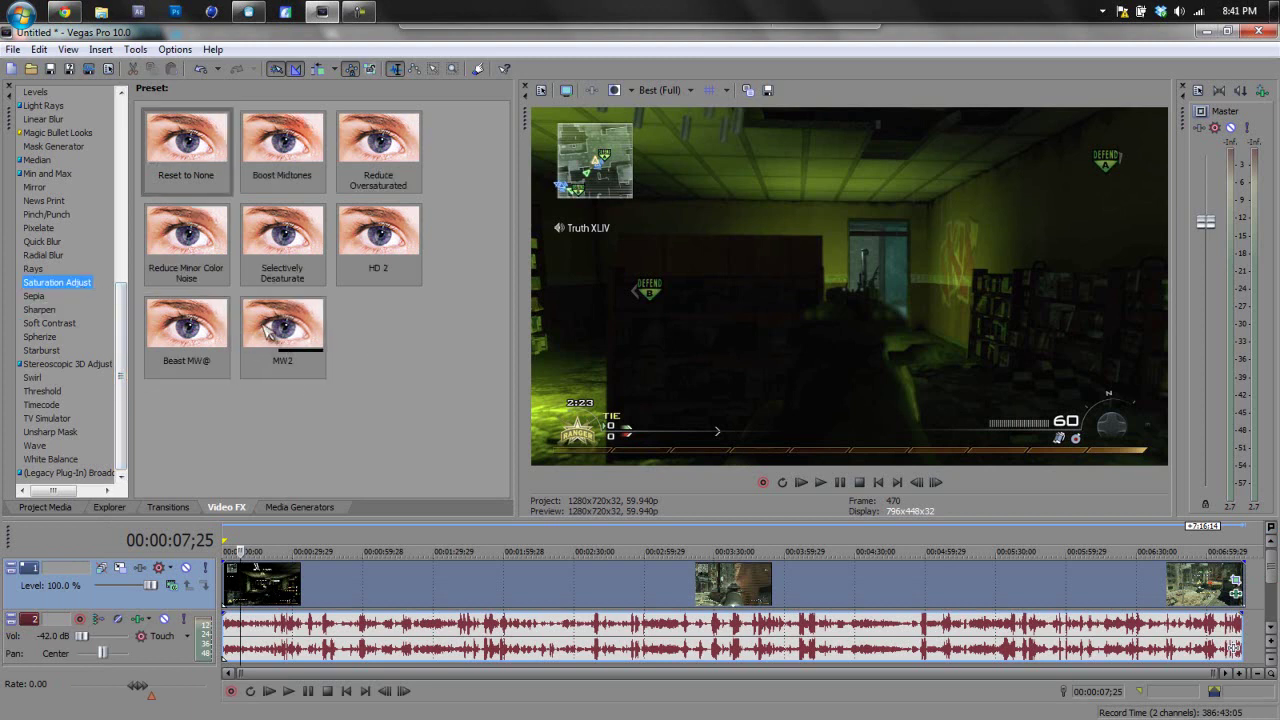
{"action": "left_click_drag", "start_coordinate": [265, 323], "coordinate": [416, 600]}
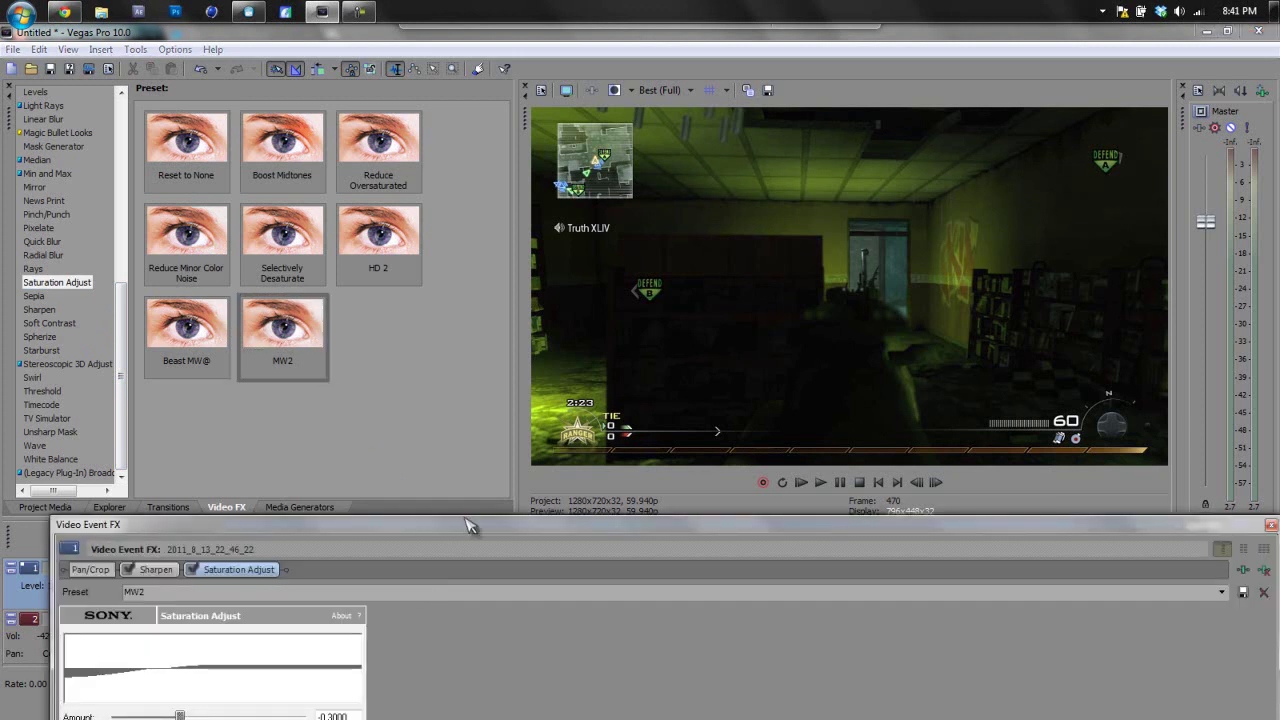
{"action": "left_click_drag", "start_coordinate": [474, 525], "coordinate": [484, 196]}
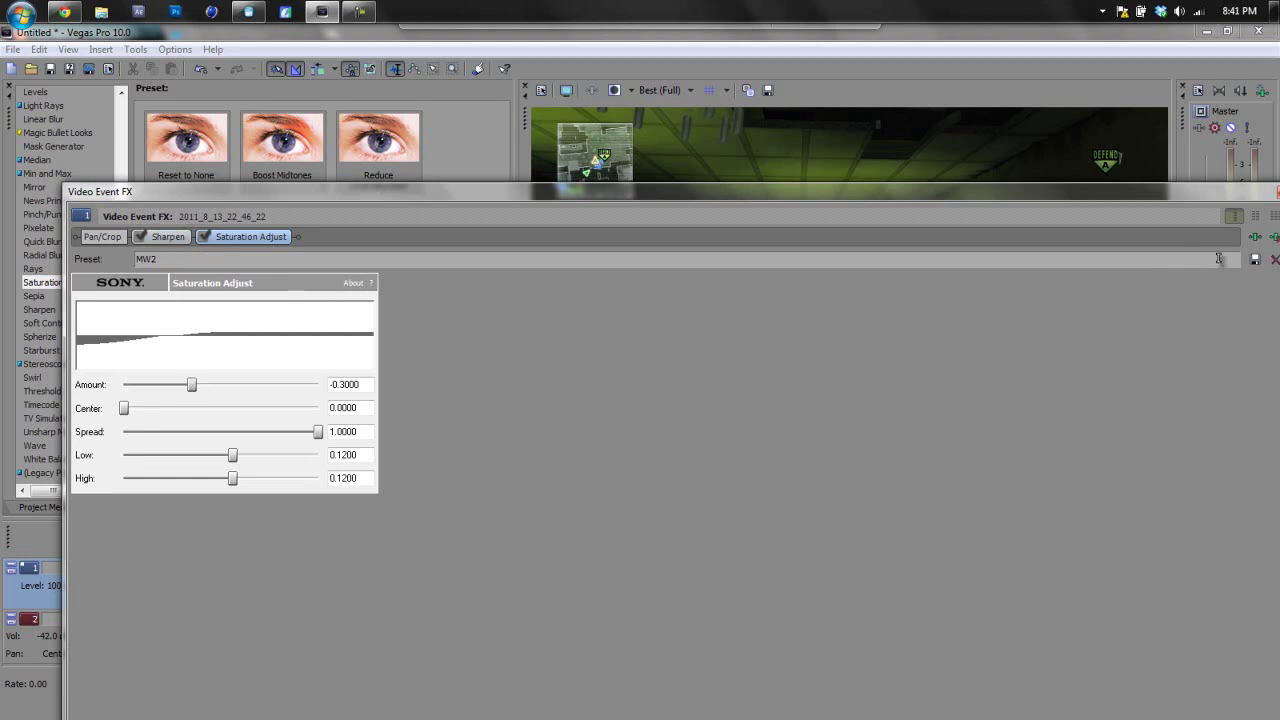
{"action": "left_click_drag", "start_coordinate": [1230, 205], "coordinate": [1032, 212]}
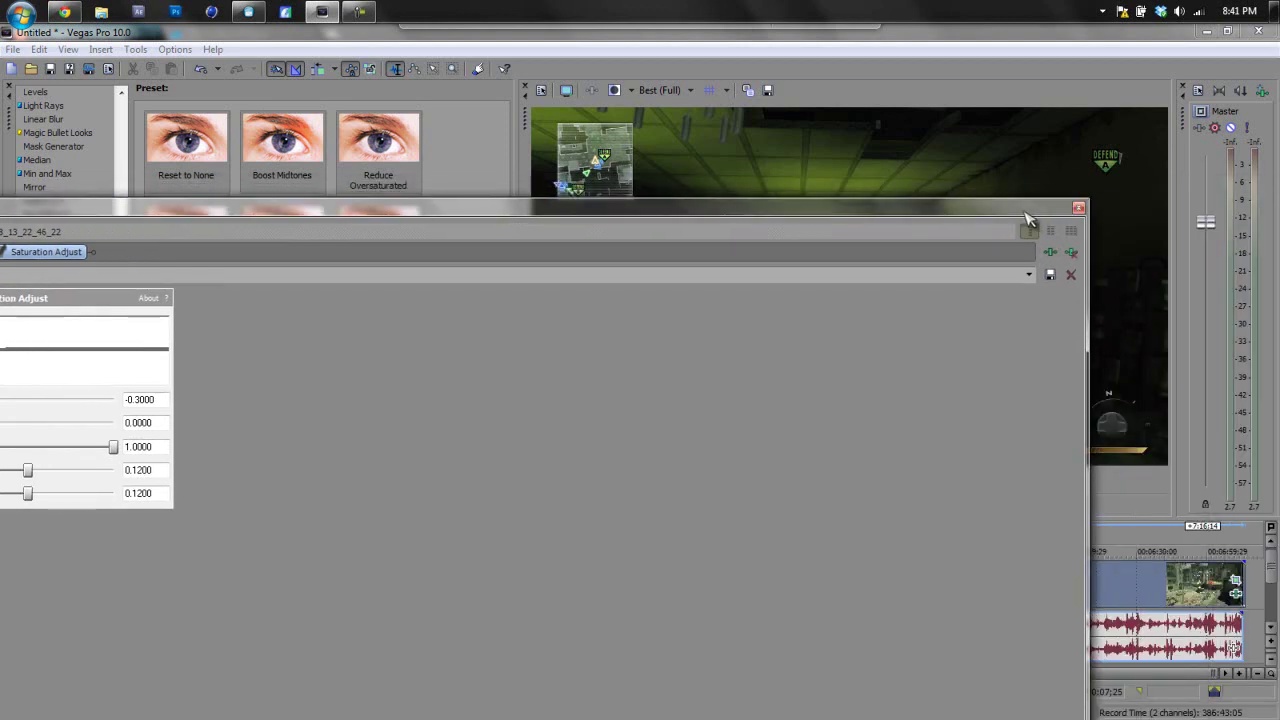
{"action": "left_click", "coordinate": [1084, 210]}
Add the Color Corrector (Secondary) MW2 preset to the gameplay clip and bring all its settings into view
{"action": "left_click_drag", "start_coordinate": [122, 320], "coordinate": [122, 128]}
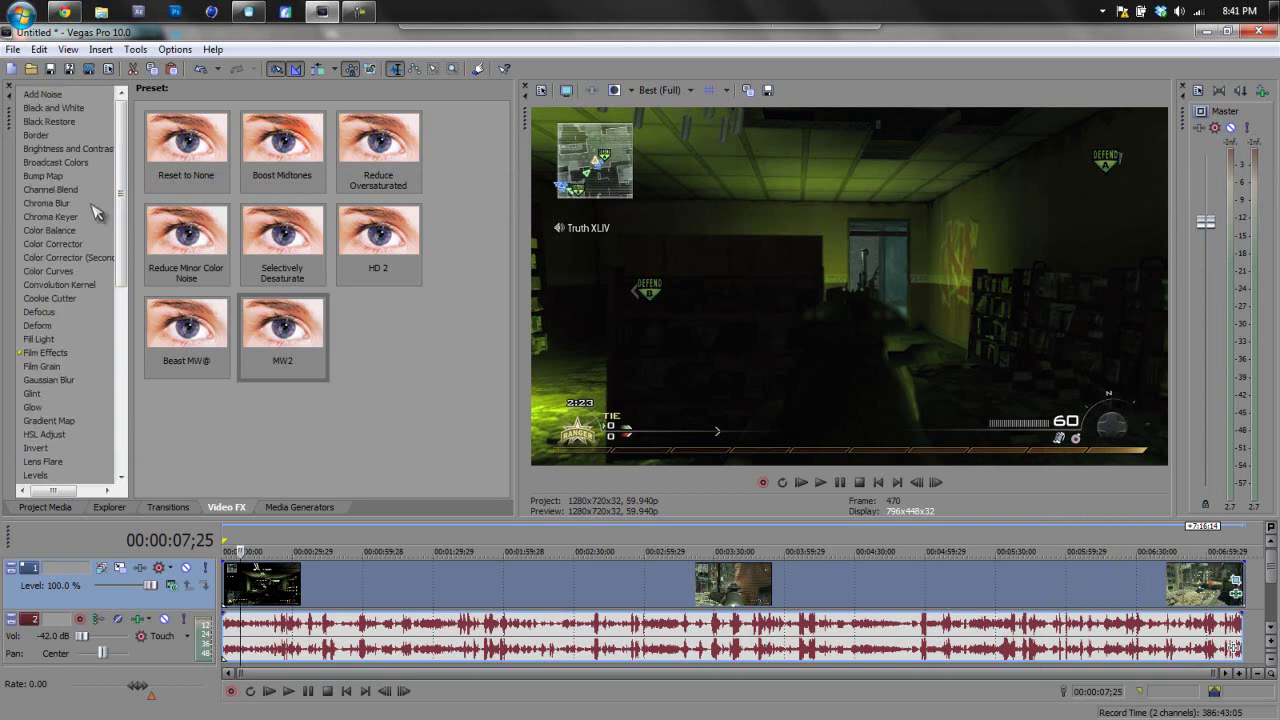
{"action": "left_click", "coordinate": [68, 257]}
{"action": "left_click_drag", "start_coordinate": [380, 425], "coordinate": [491, 598]}
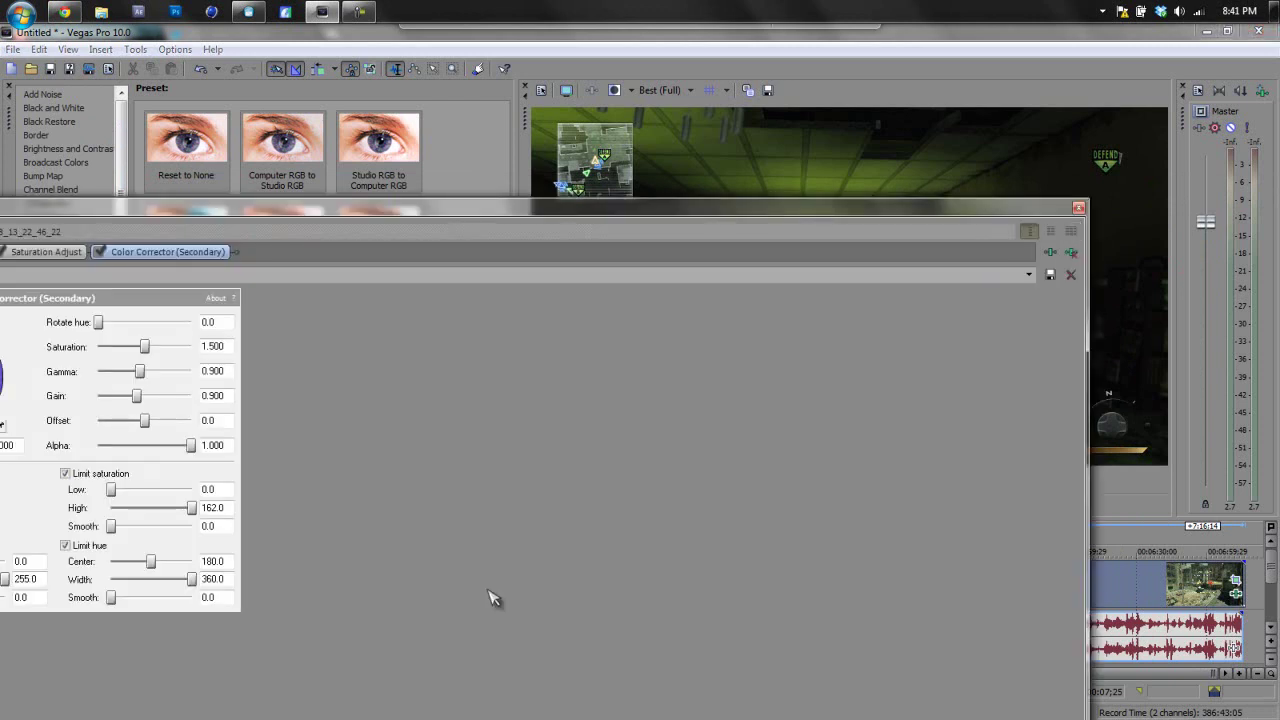
{"action": "left_click_drag", "start_coordinate": [637, 220], "coordinate": [948, 191]}
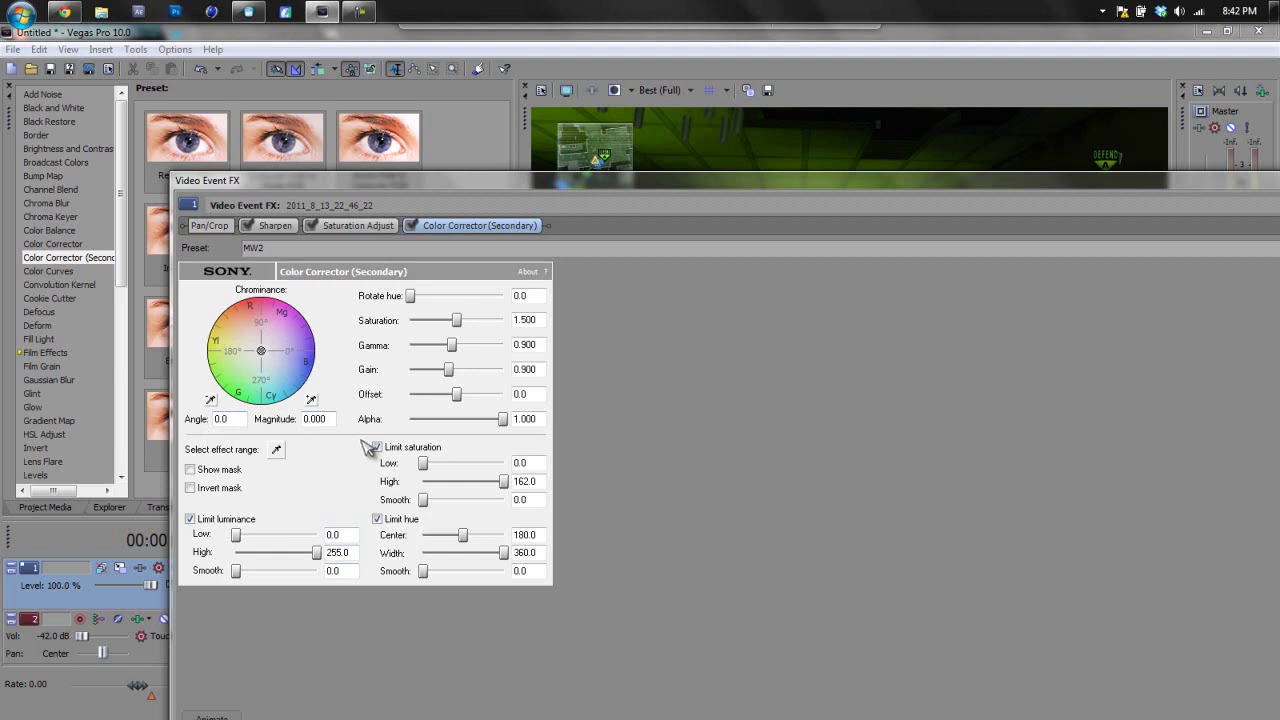
Shrink the Video Event FX window clear of the preview, compare the clip with Color Corrector (Secondary) off and on, and close the window
{"action": "left_click_drag", "start_coordinate": [650, 184], "coordinate": [571, 509]}
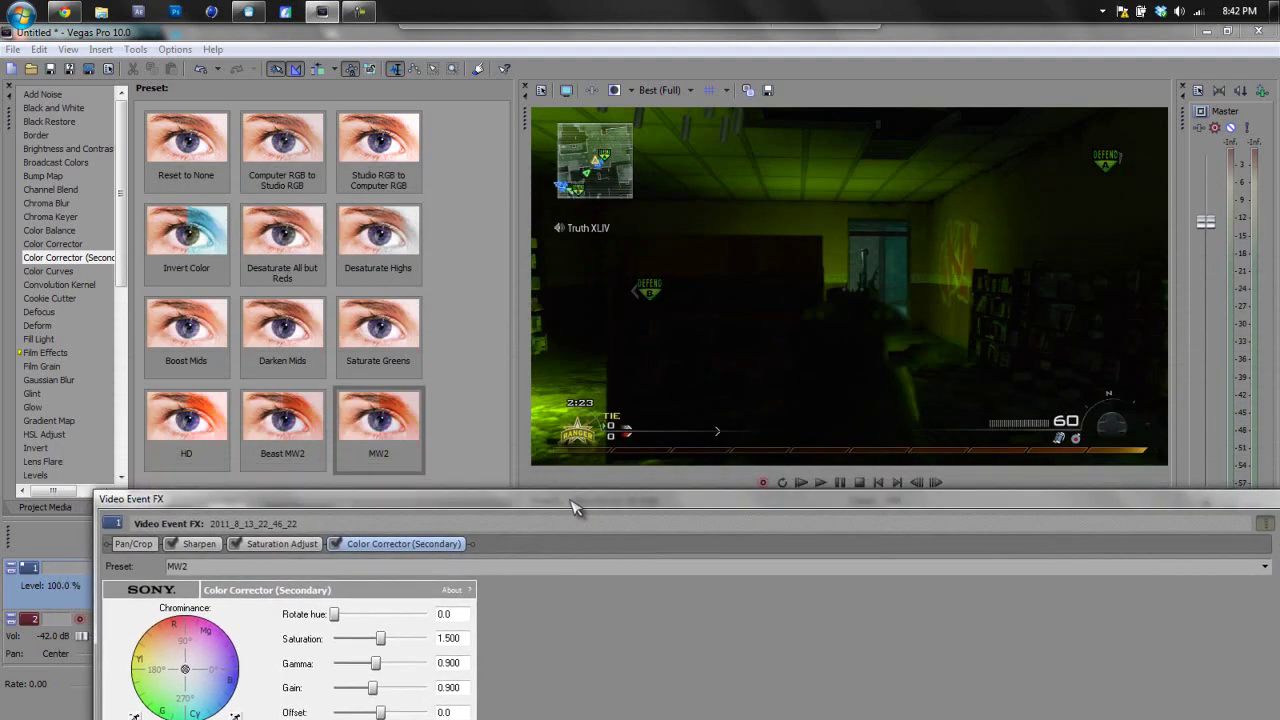
{"action": "left_click_drag", "start_coordinate": [1190, 506], "coordinate": [1100, 483]}
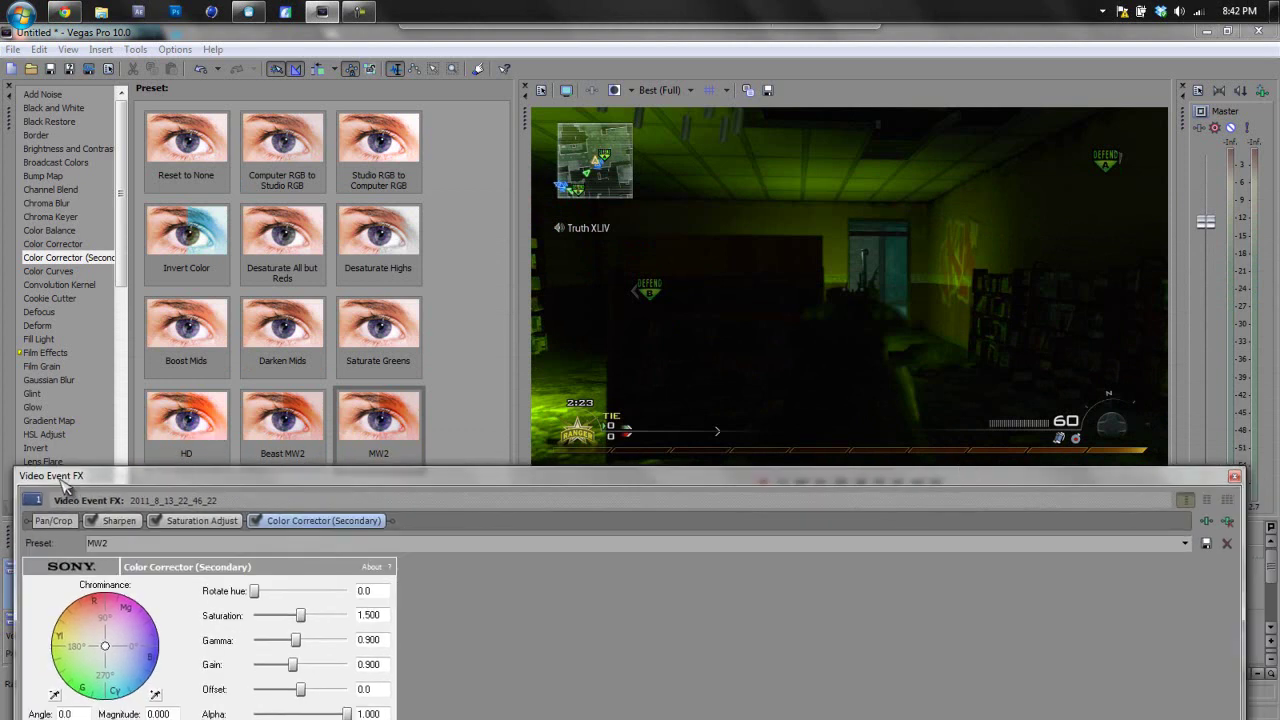
{"action": "left_click_drag", "start_coordinate": [10, 468], "coordinate": [73, 208]}
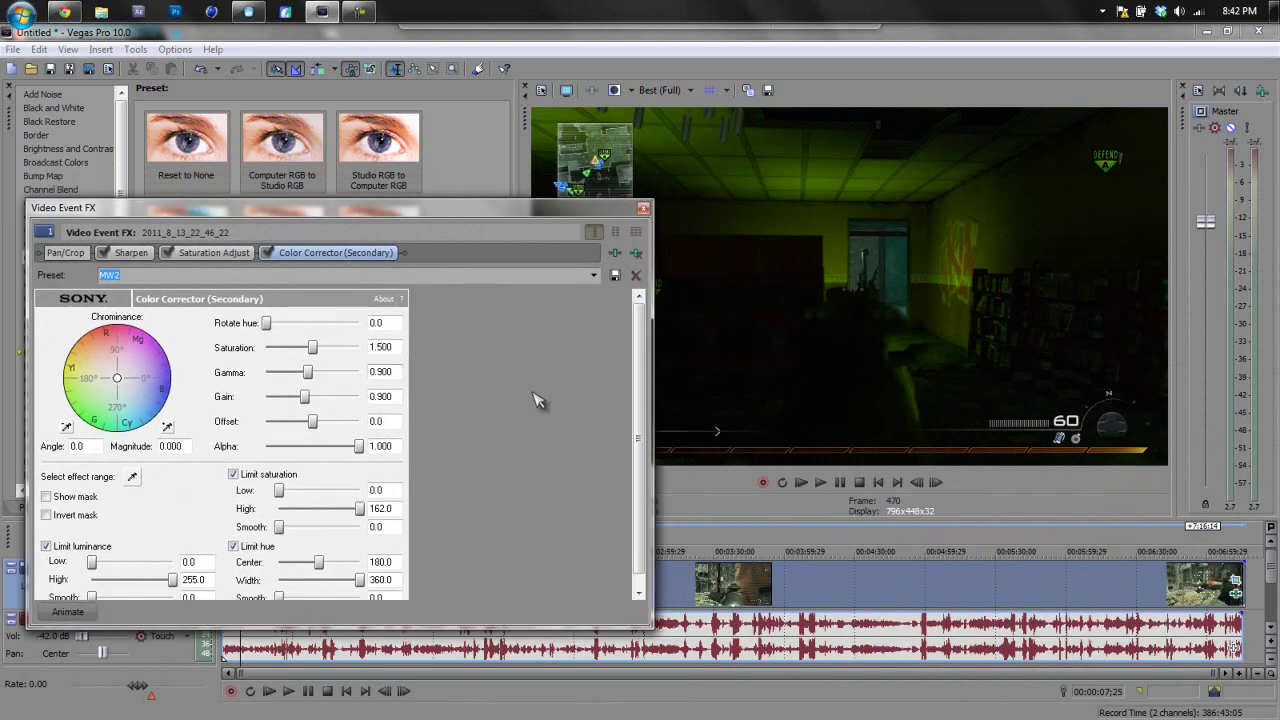
{"action": "left_click_drag", "start_coordinate": [652, 420], "coordinate": [435, 398]}
{"action": "left_click", "coordinate": [268, 253]}
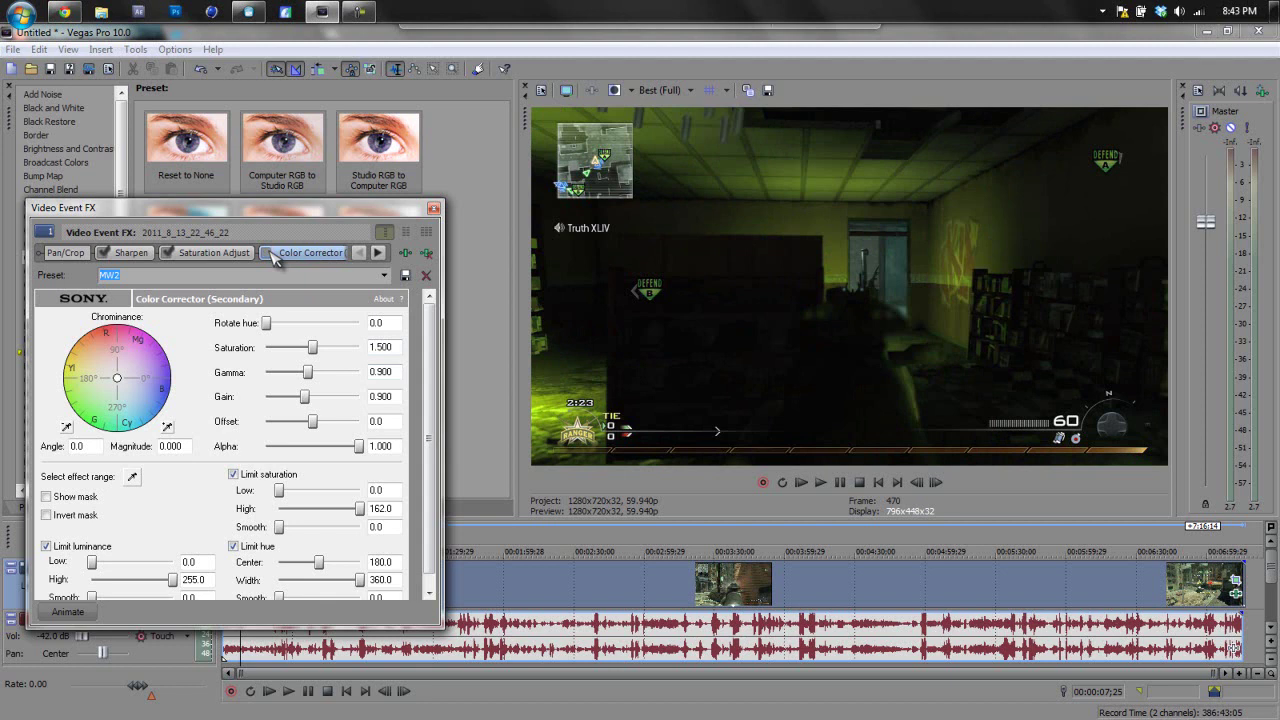
{"action": "left_click", "coordinate": [268, 253]}
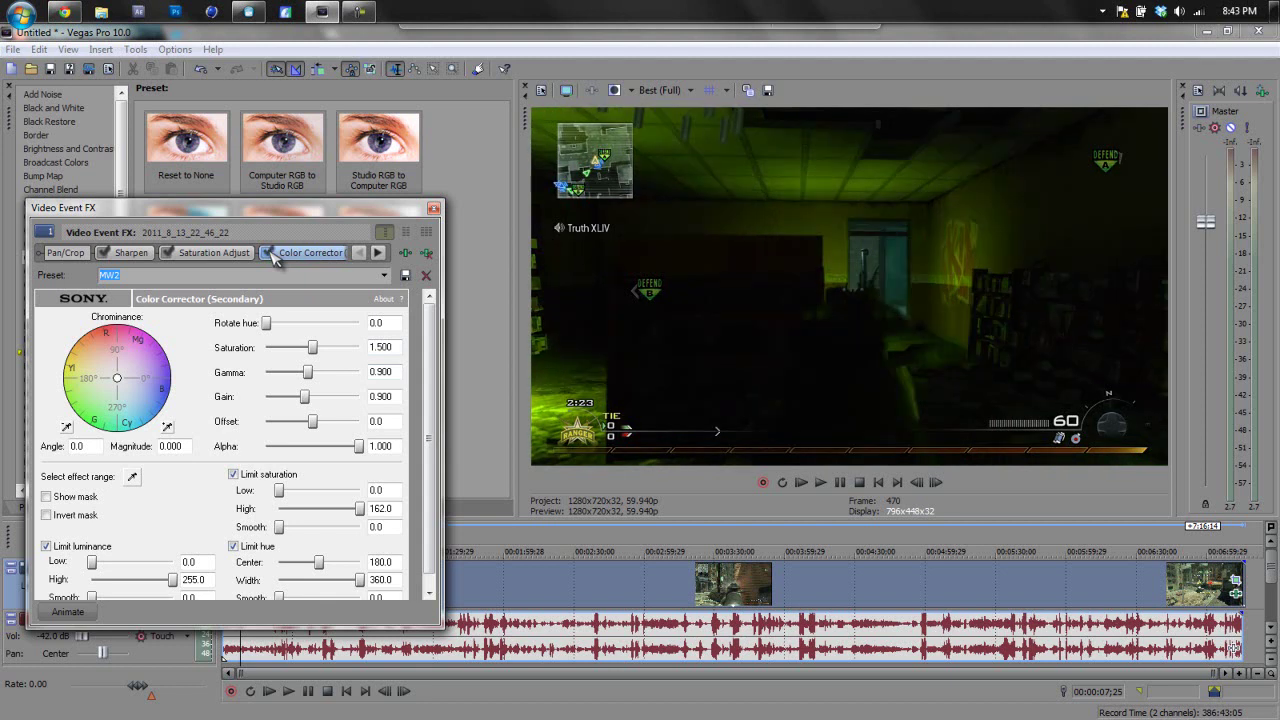
{"action": "left_click", "coordinate": [433, 208]}
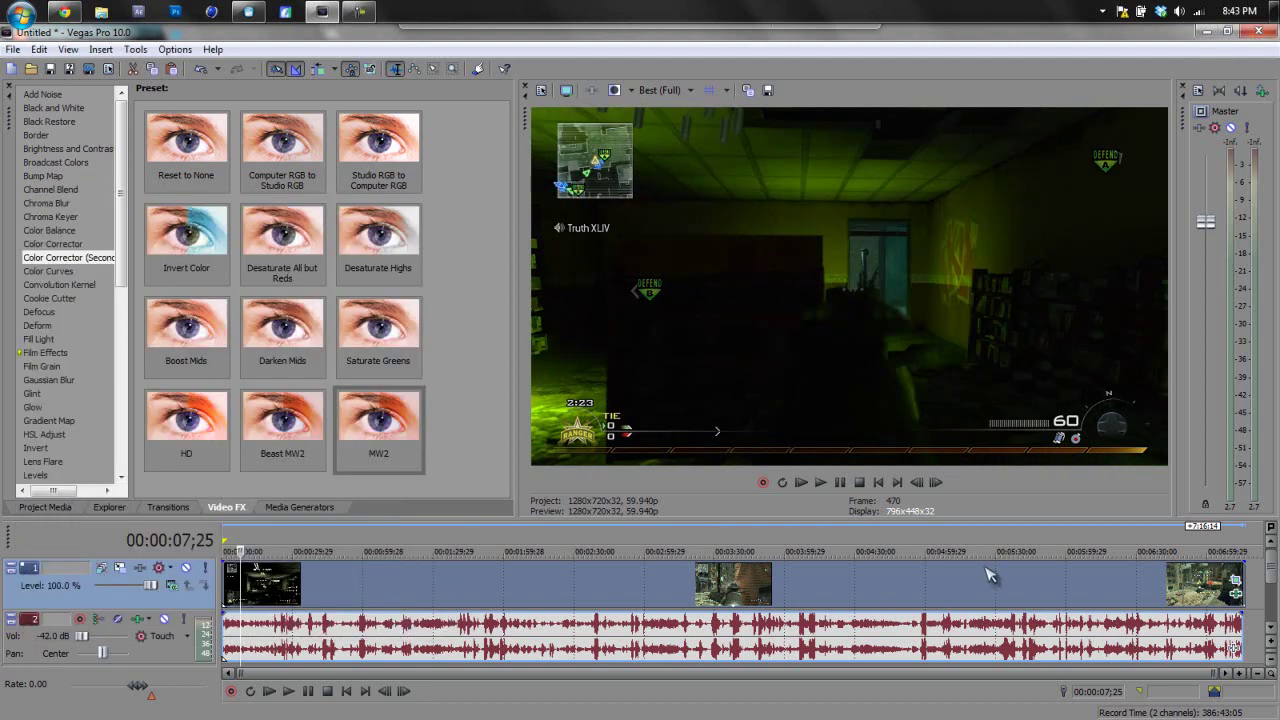
Preview the graded clip near its end, stopping at about 00:06:50;04, and narrow the video preview to widen the effect presets area
{"action": "left_click", "coordinate": [1091, 598]}
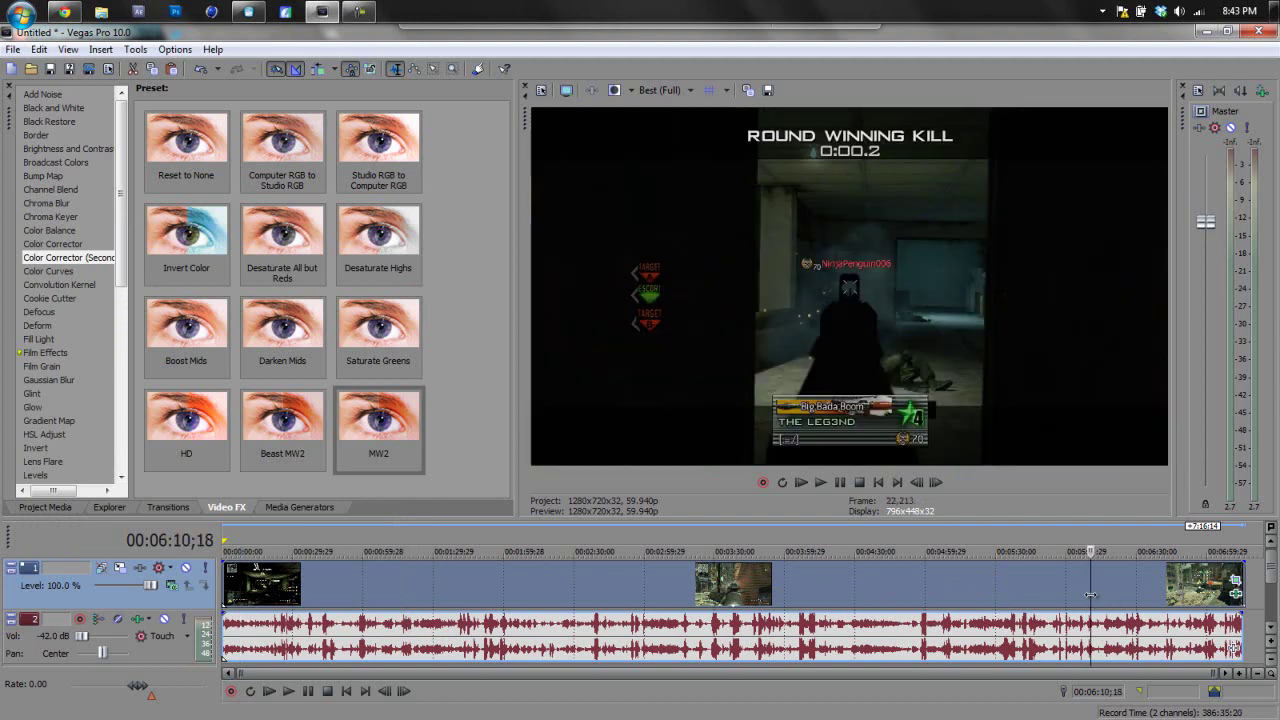
{"action": "left_click", "coordinate": [1154, 594]}
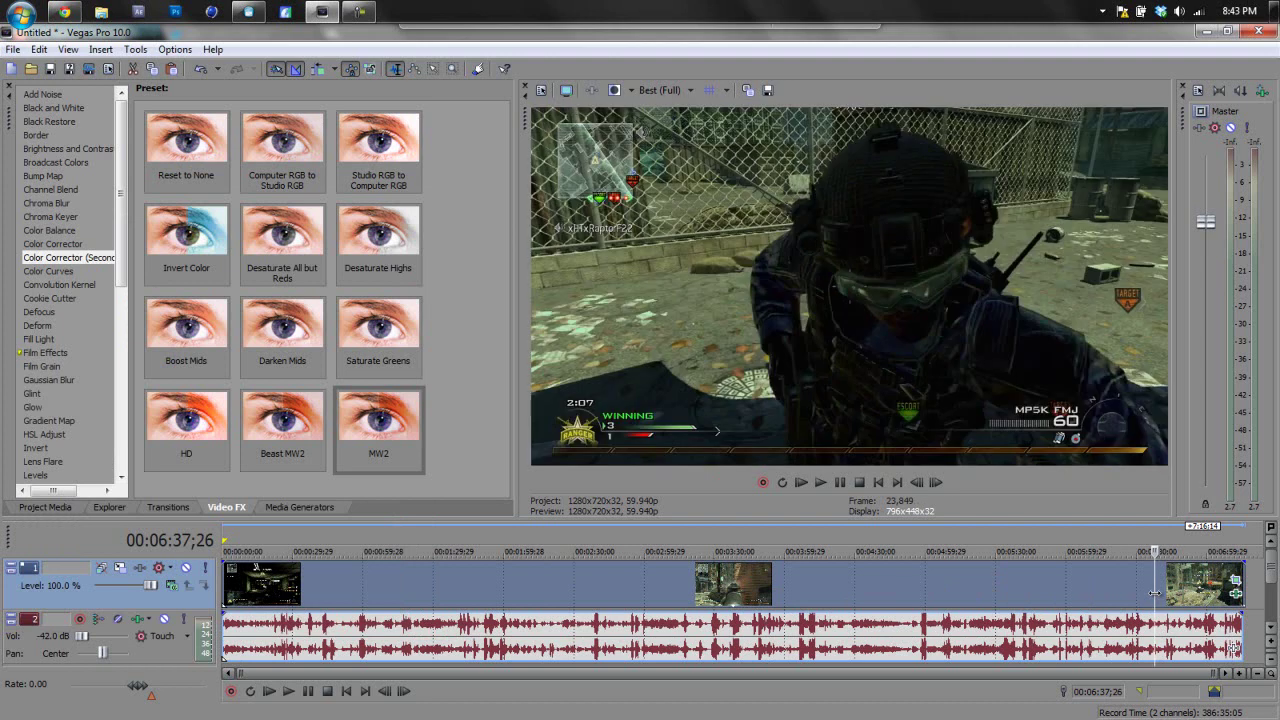
{"action": "left_click", "coordinate": [1184, 598]}
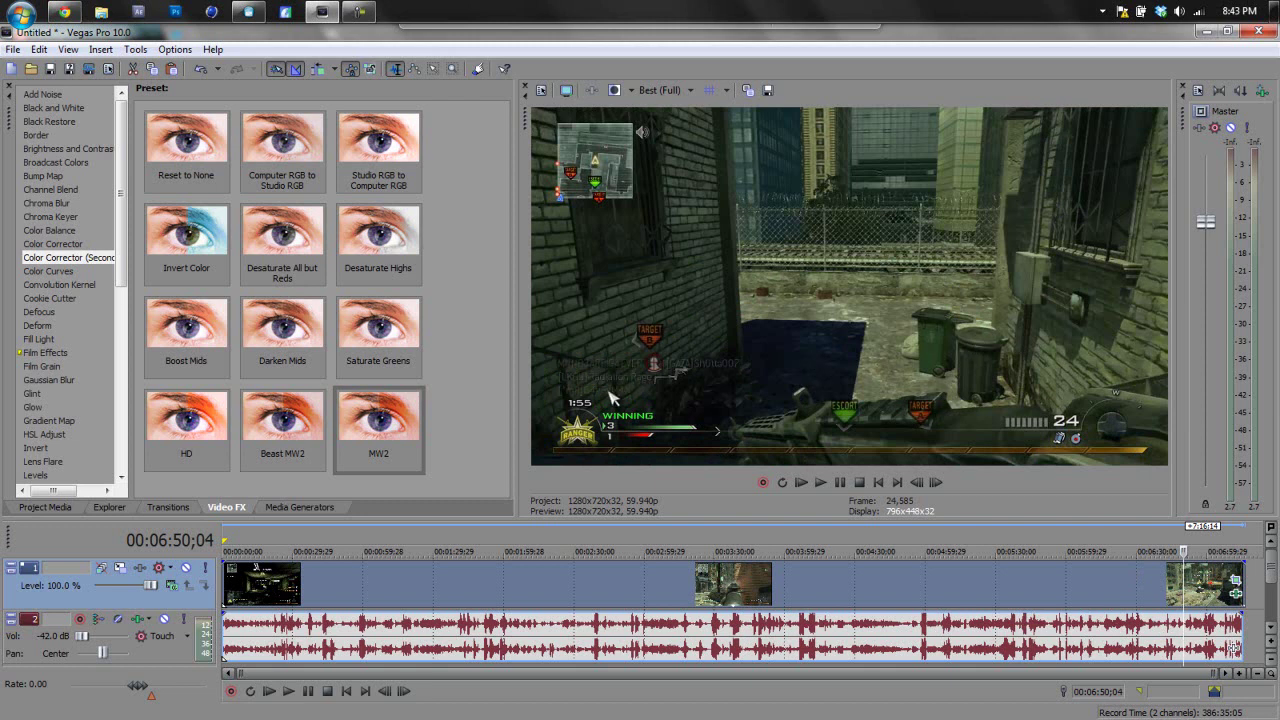
{"action": "mouse_move", "coordinate": [519, 365]}
{"action": "left_mouse_down"}
{"action": "mouse_move", "coordinate": [557, 365]}
{"action": "mouse_move", "coordinate": [500, 365]}
{"action": "left_mouse_up"}
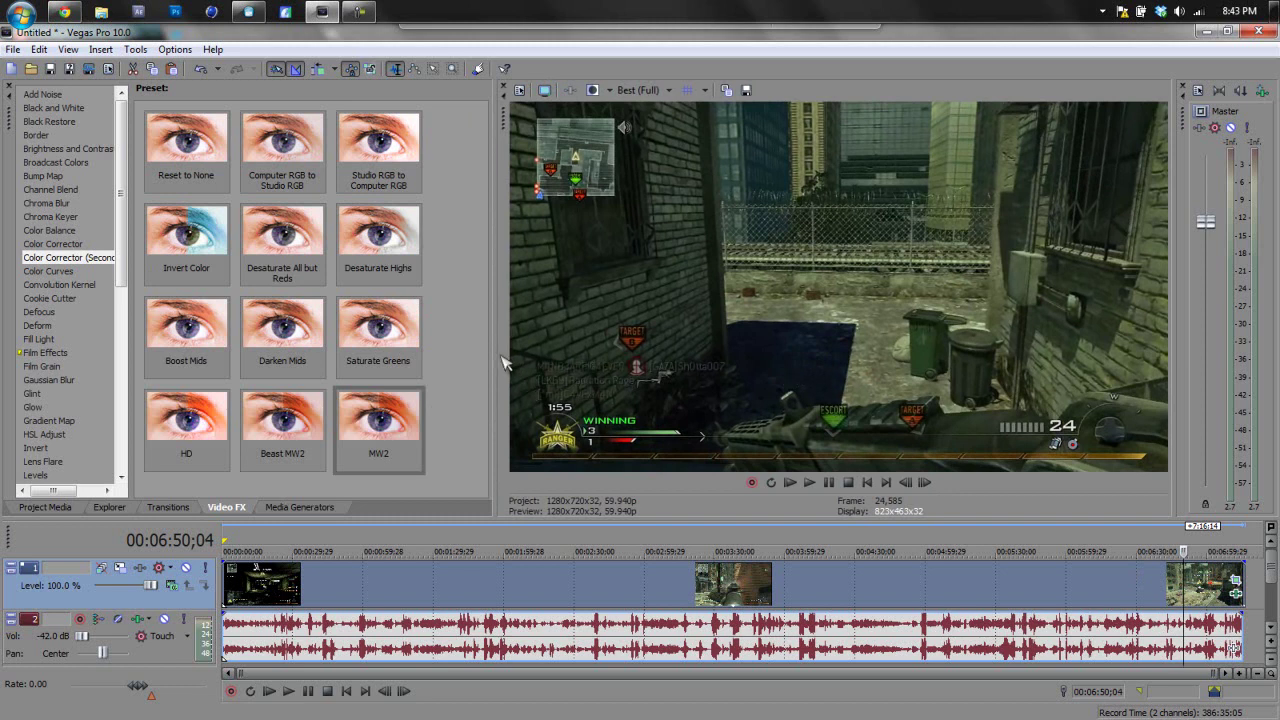
{"action": "left_click_drag", "start_coordinate": [495, 355], "coordinate": [636, 360]}
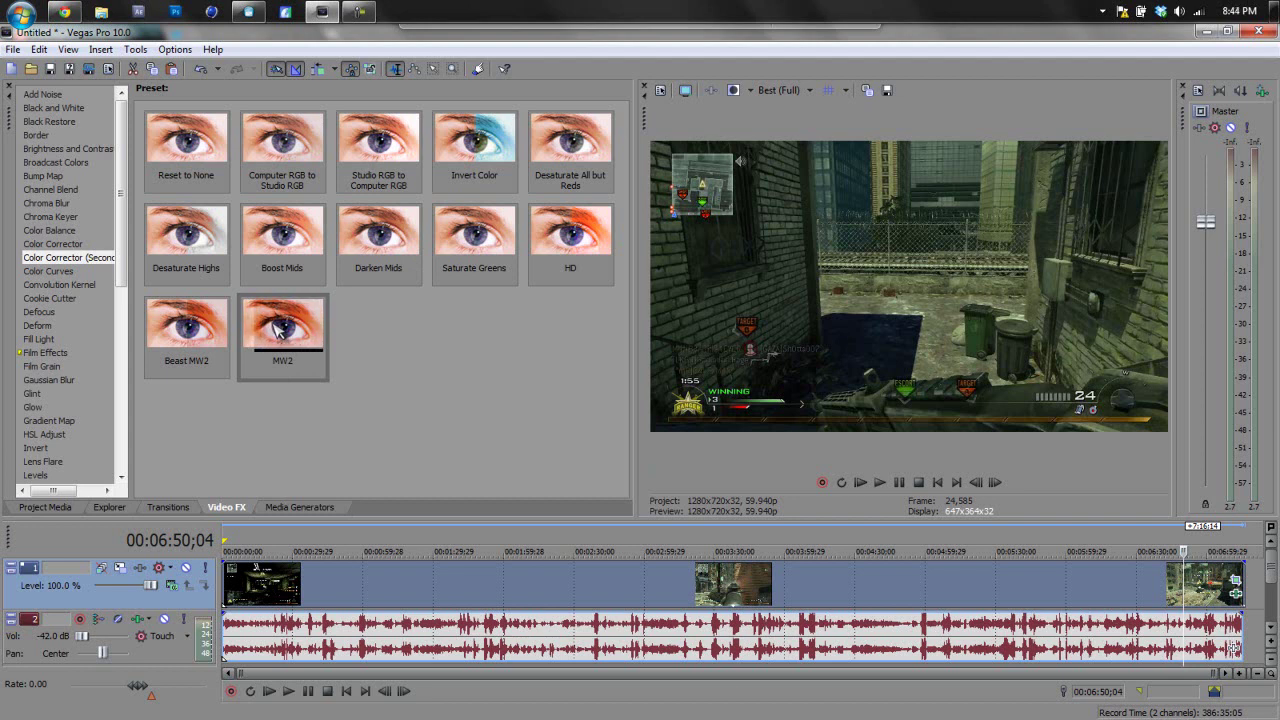
Open Render As and choose the 59.940 fps, 1280x720 Youtube HD template for Windows Media Video V11
{"action": "left_click", "coordinate": [90, 71]}
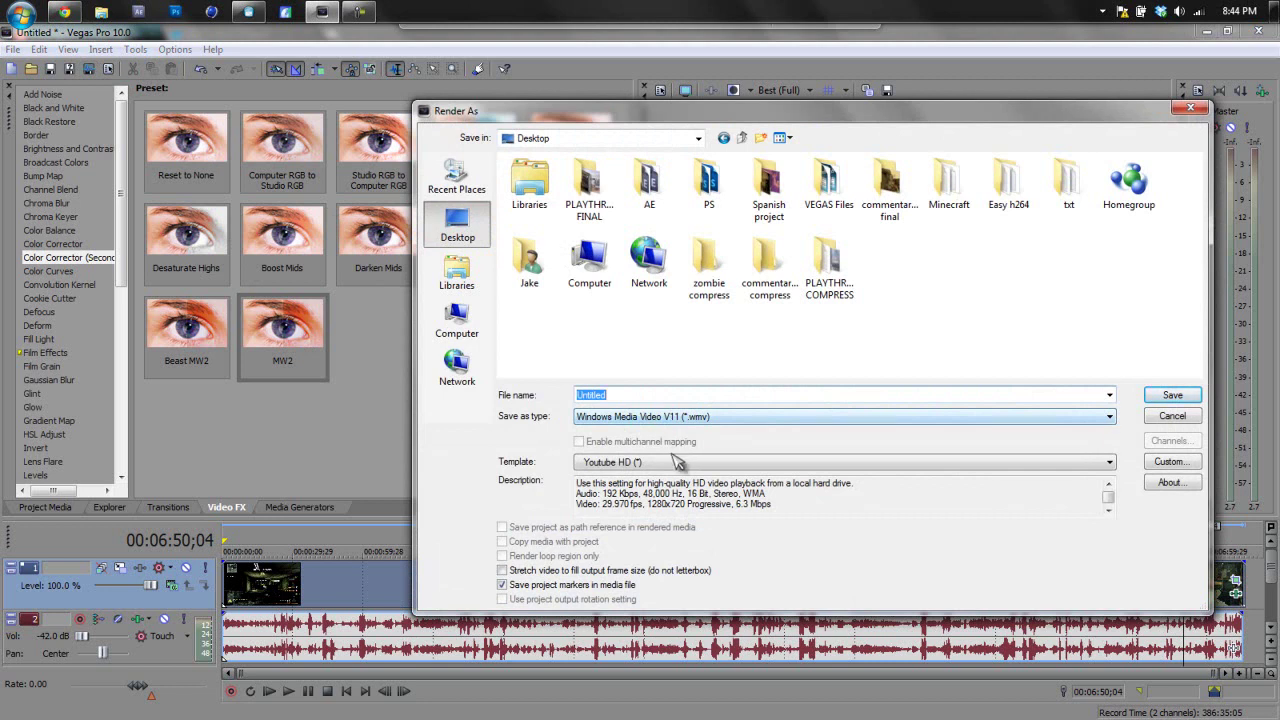
{"action": "left_click", "coordinate": [670, 462]}
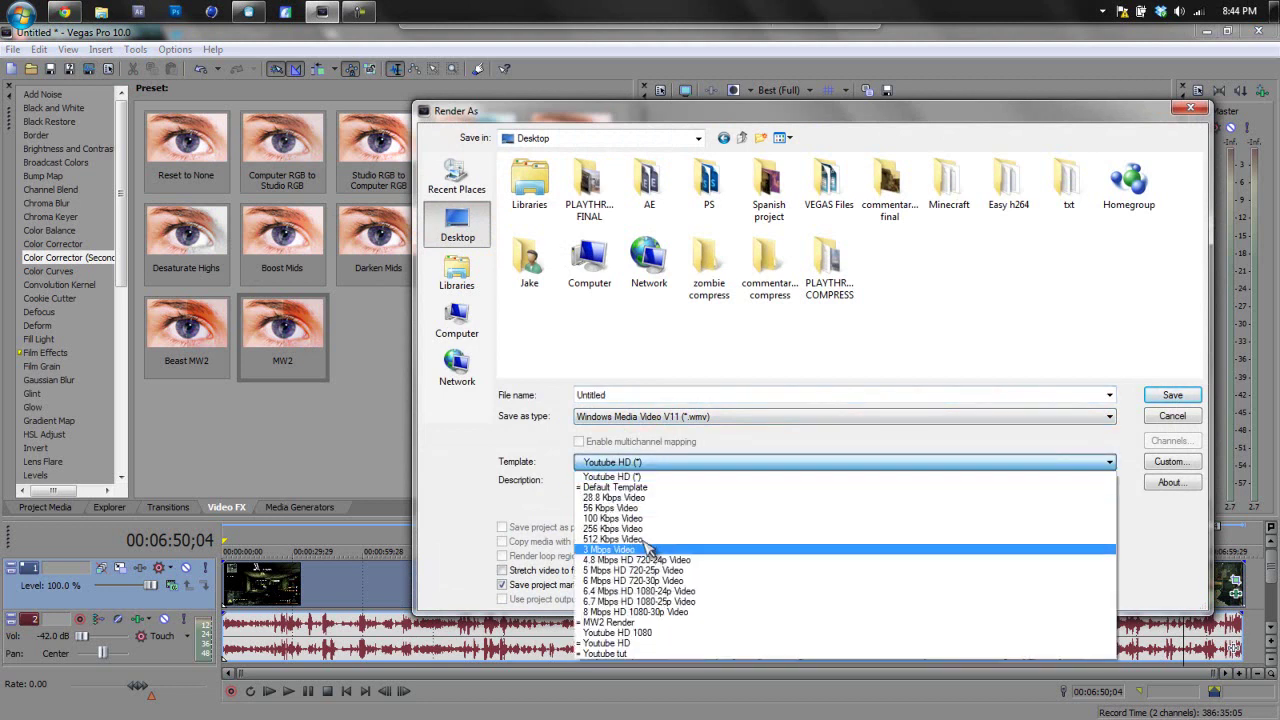
{"action": "left_click", "coordinate": [628, 650]}
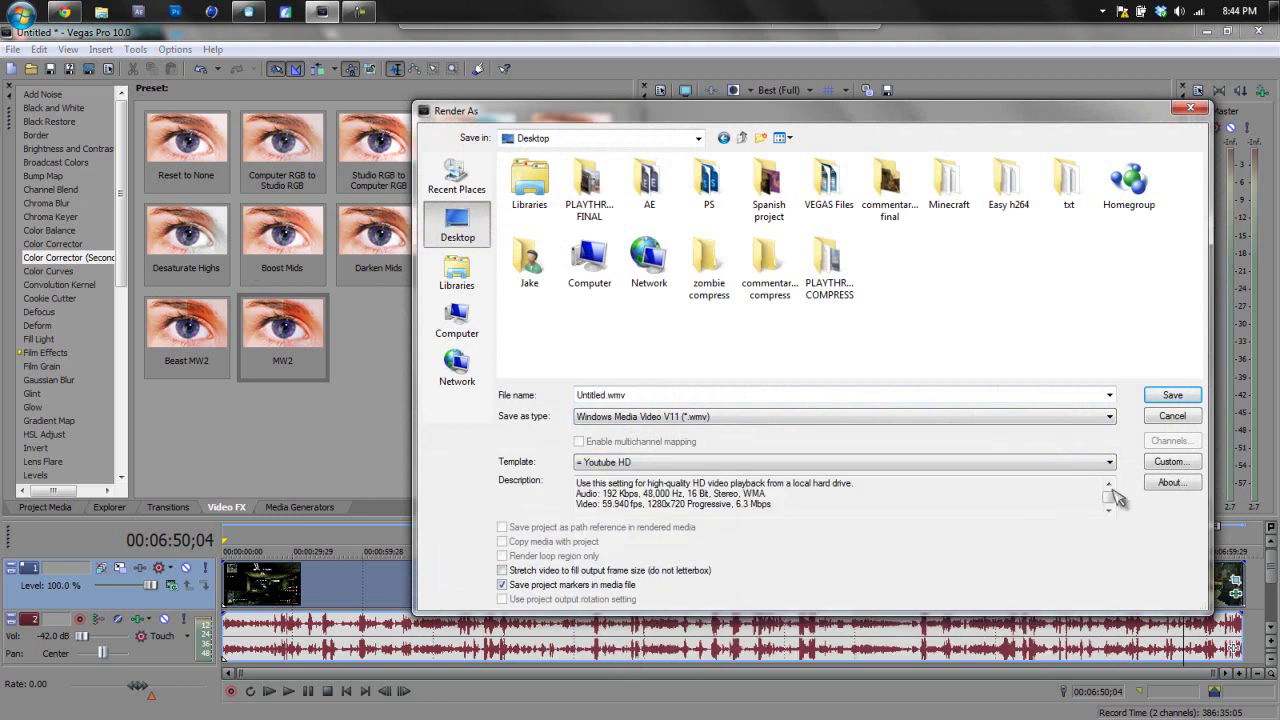
Review the Youtube HD template's audio, video, bit rate, index/summary and project custom settings, including the stereoscopic 3D mode, and accept them
{"action": "left_click", "coordinate": [1165, 465]}
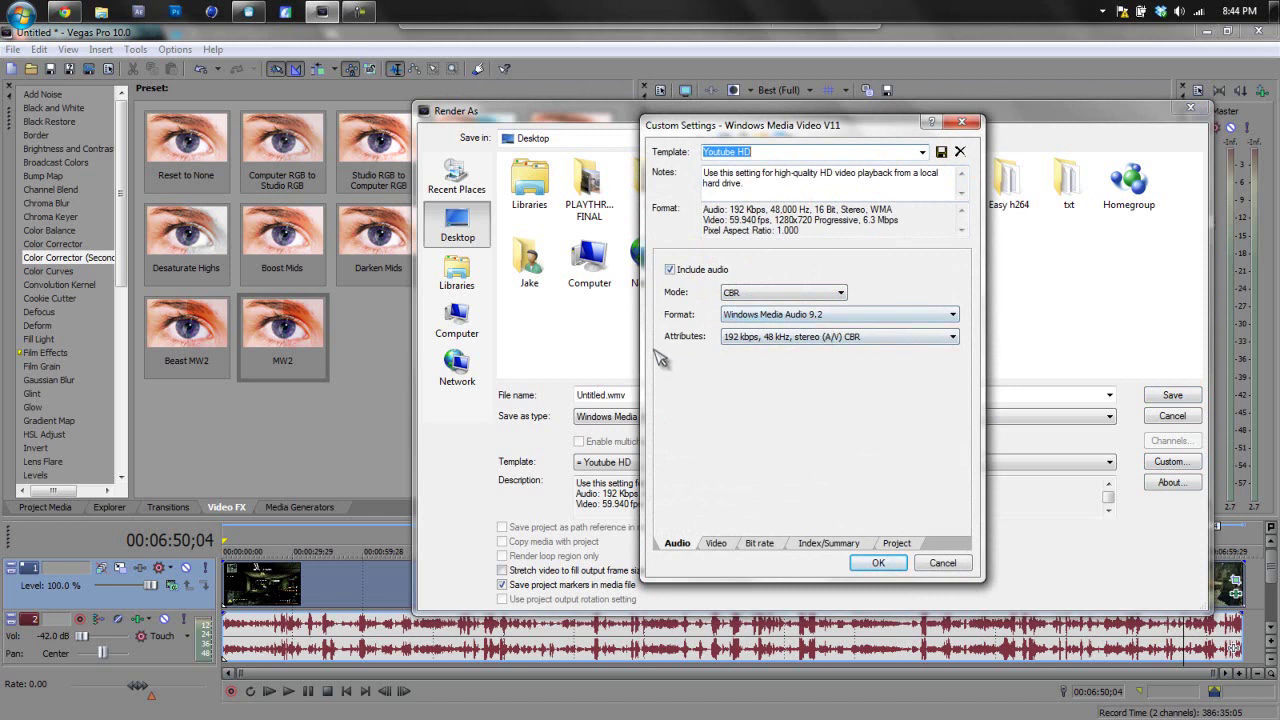
{"action": "left_click", "coordinate": [717, 541]}
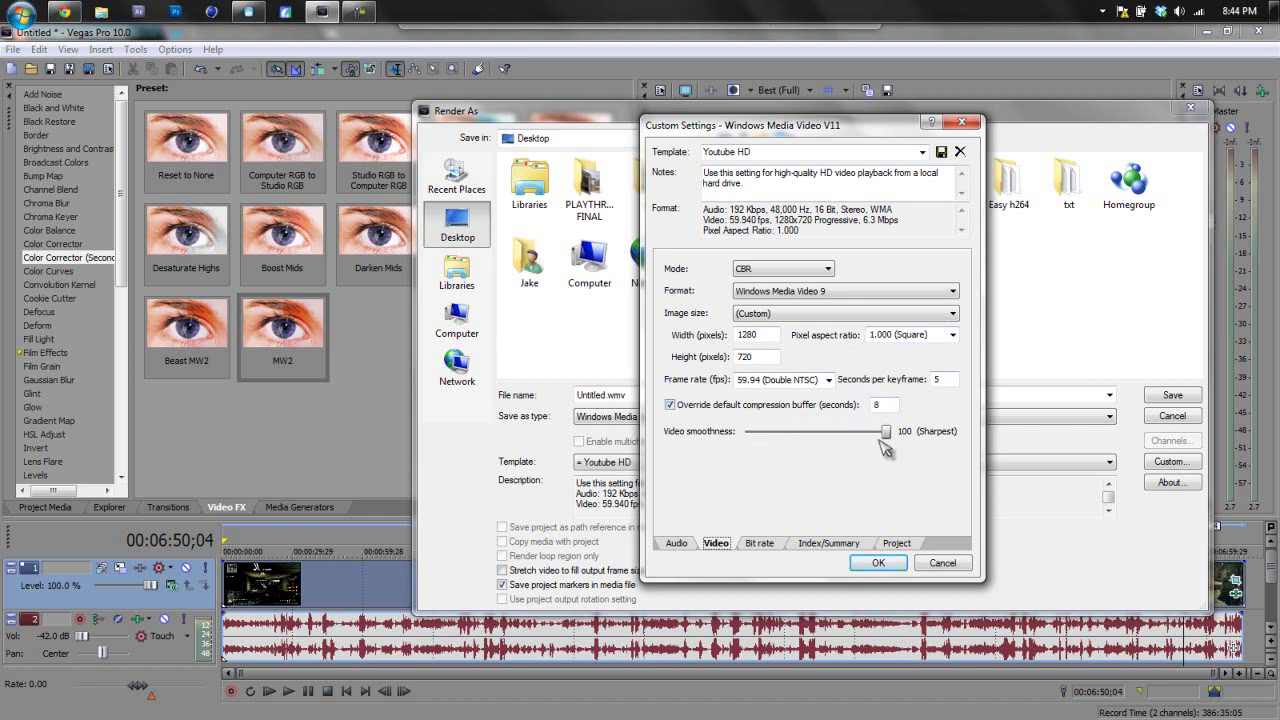
{"action": "left_click", "coordinate": [775, 544]}
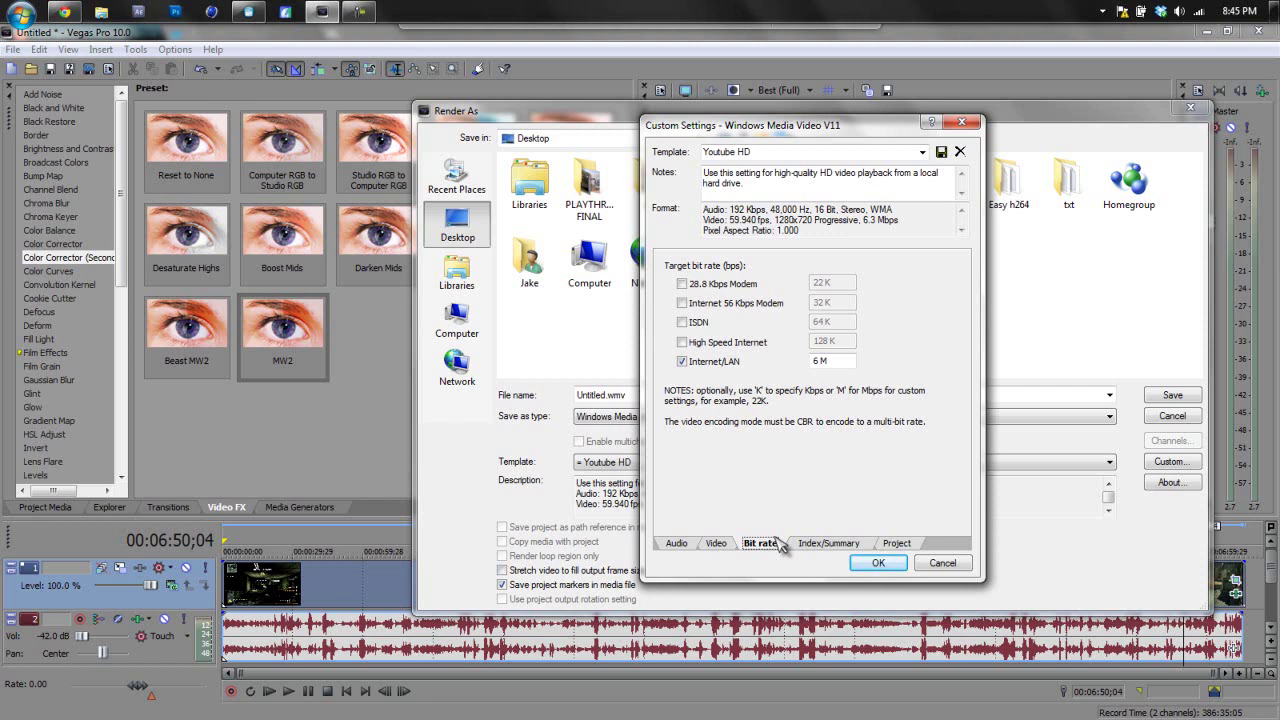
{"action": "left_click", "coordinate": [840, 546]}
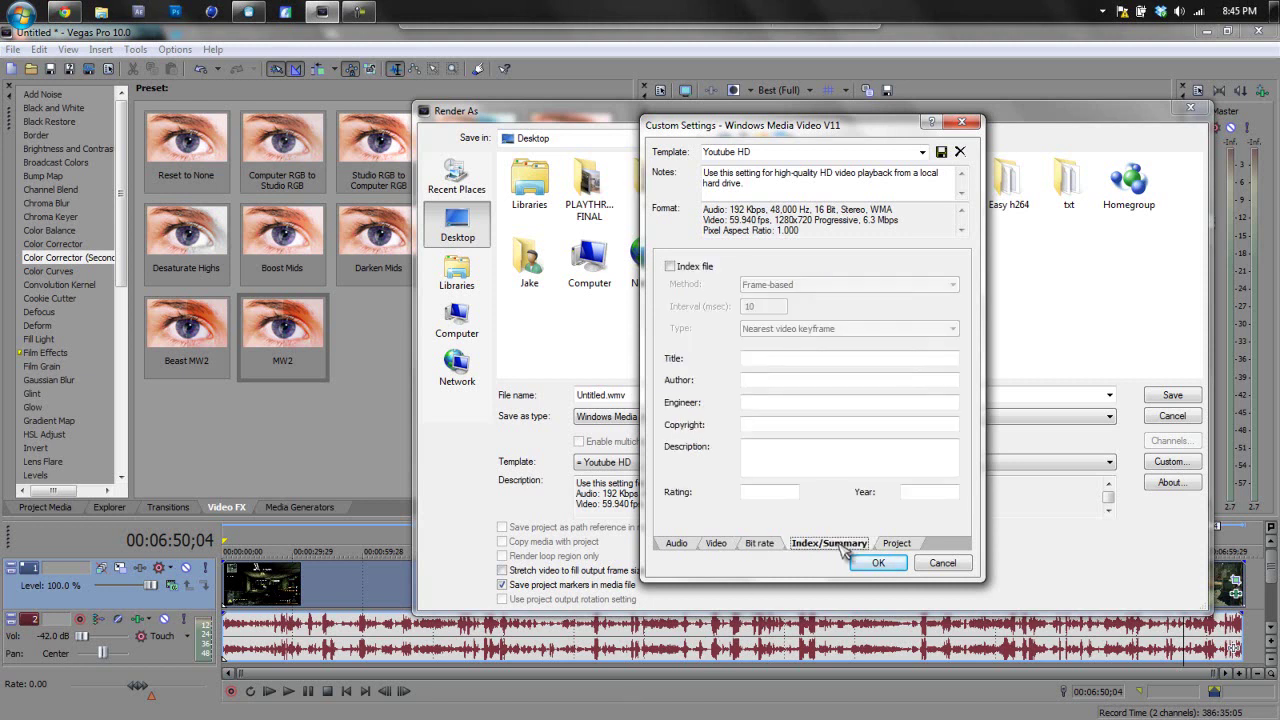
{"action": "left_click", "coordinate": [893, 546]}
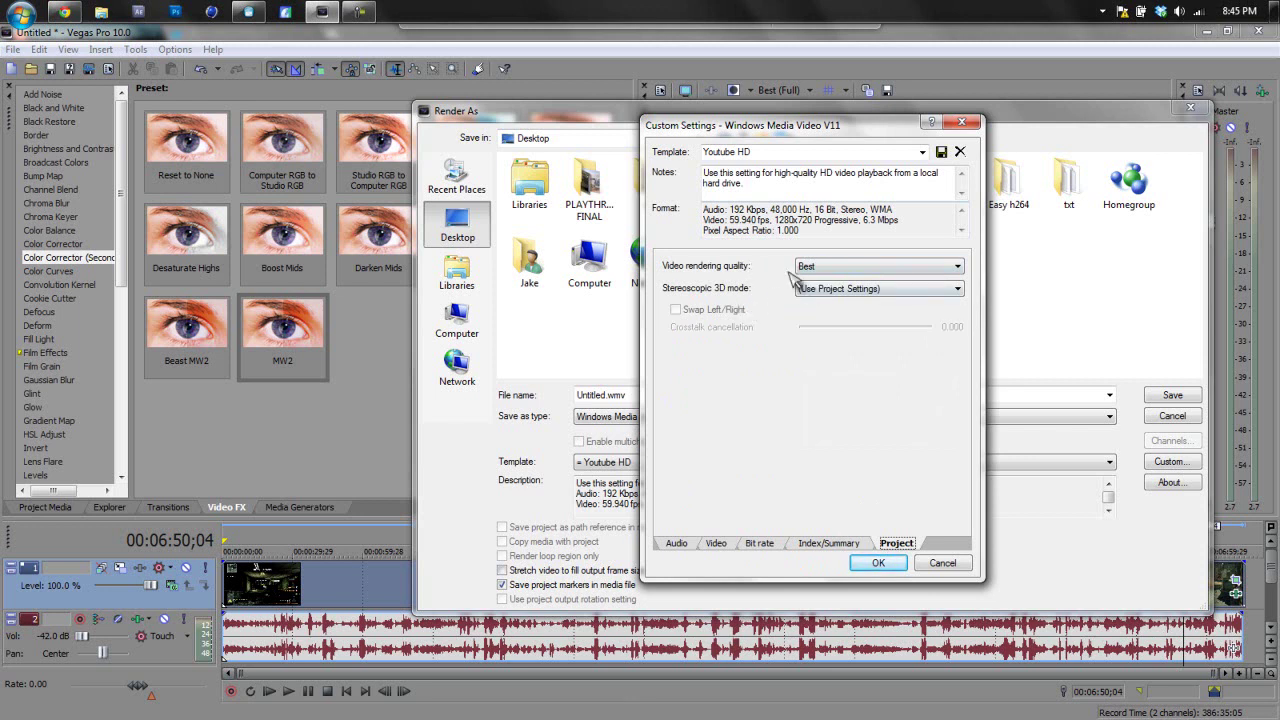
{"action": "left_click", "coordinate": [834, 290]}
{"action": "left_click", "coordinate": [834, 292]}
{"action": "left_click", "coordinate": [876, 563]}
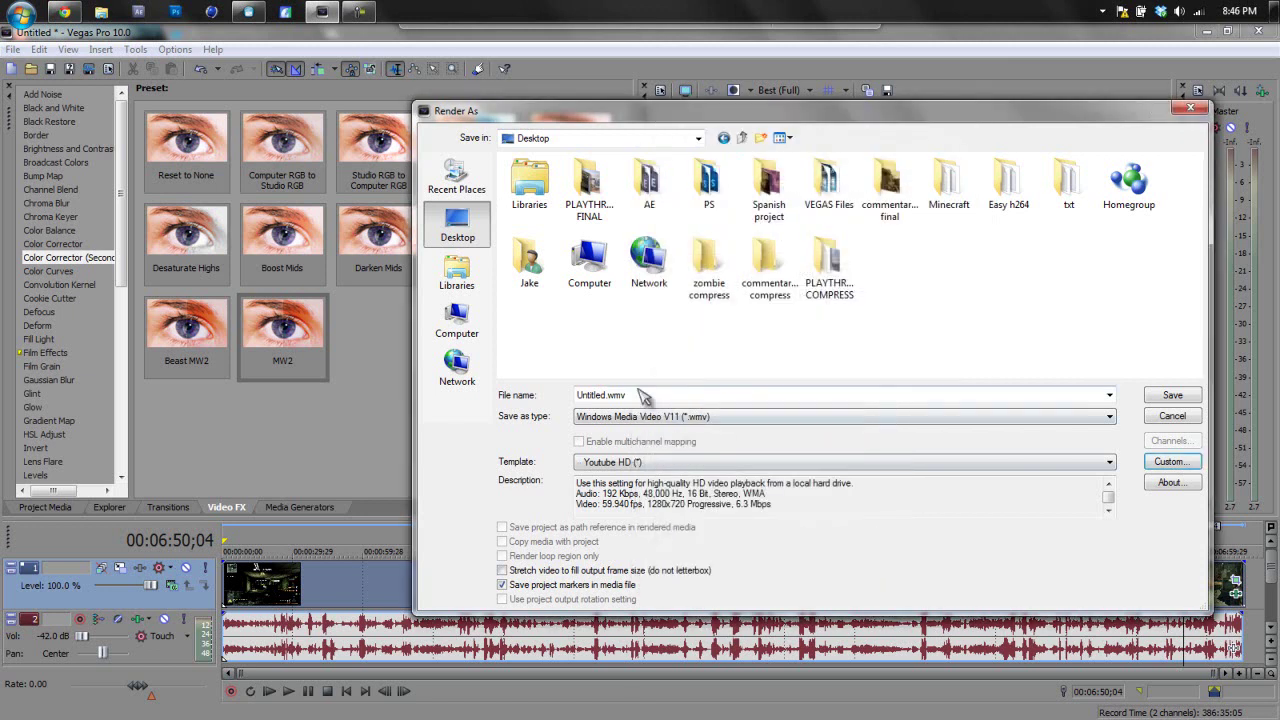
Start rendering the project to the Desktop under the file name Untitled.wmv
{"action": "double_click", "coordinate": [634, 397]}
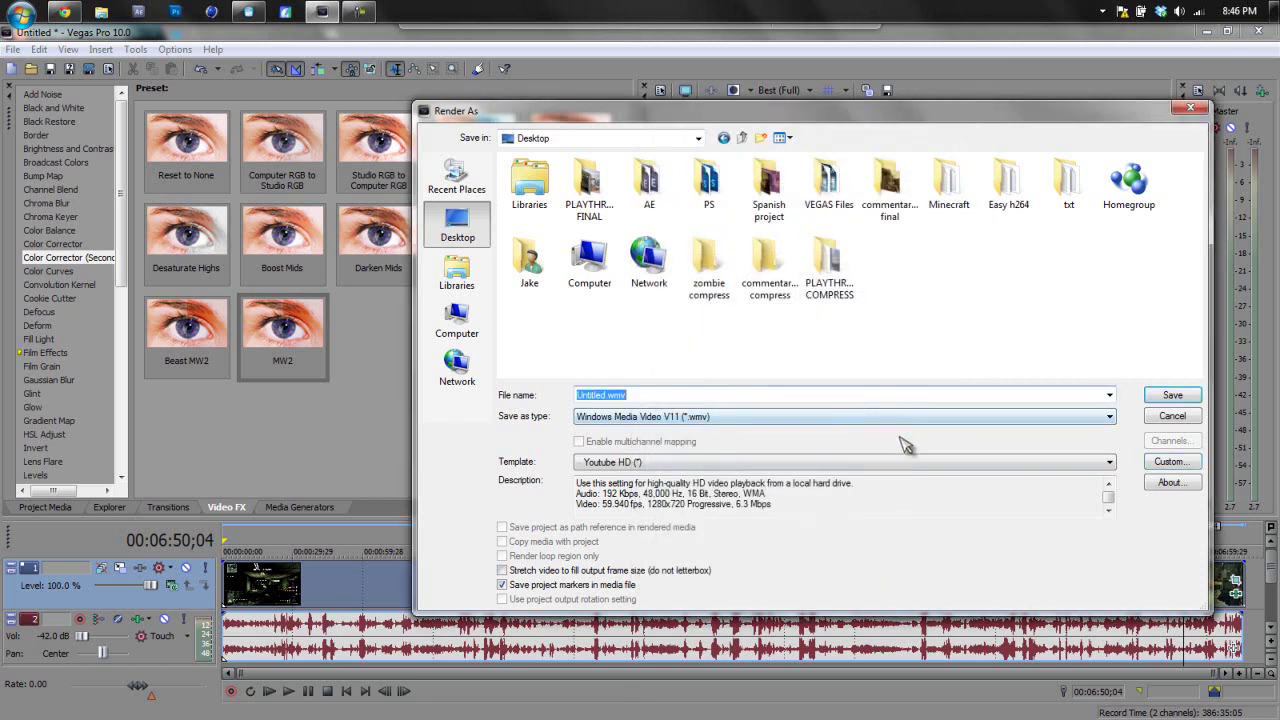
{"action": "key", "text": "Return"}
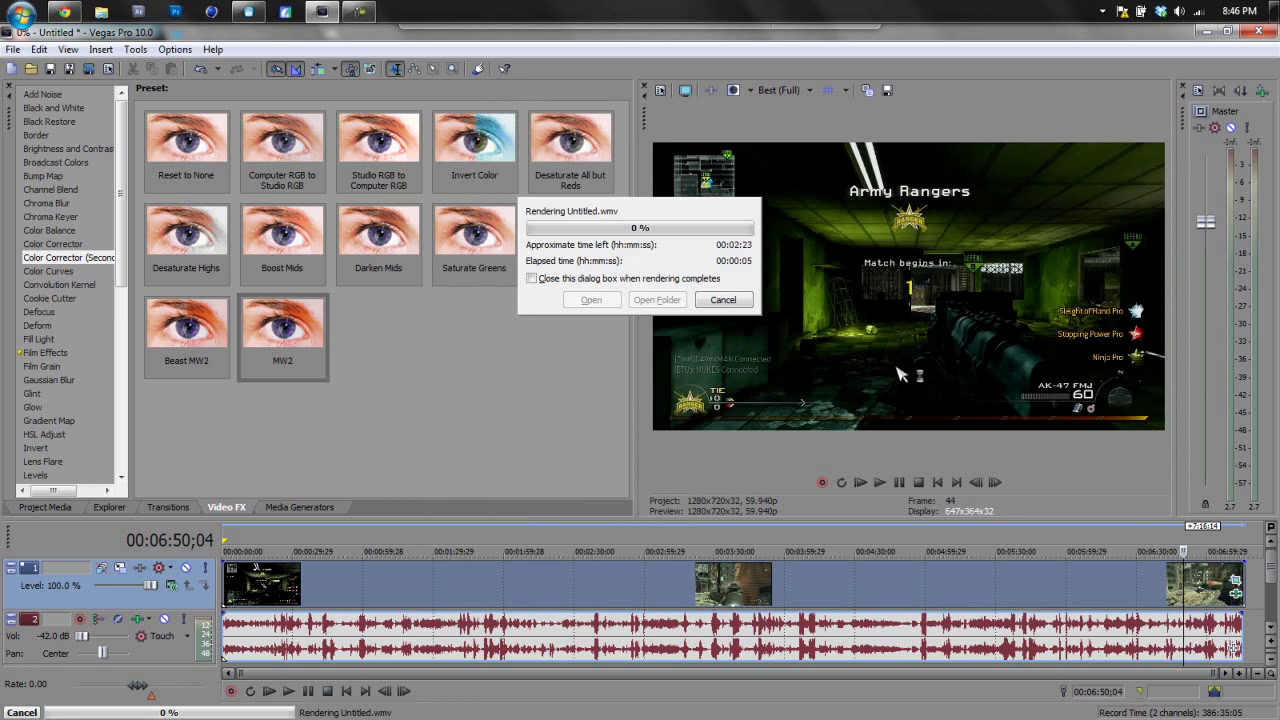
{"action": "mouse_move", "coordinate": [361, 24]}
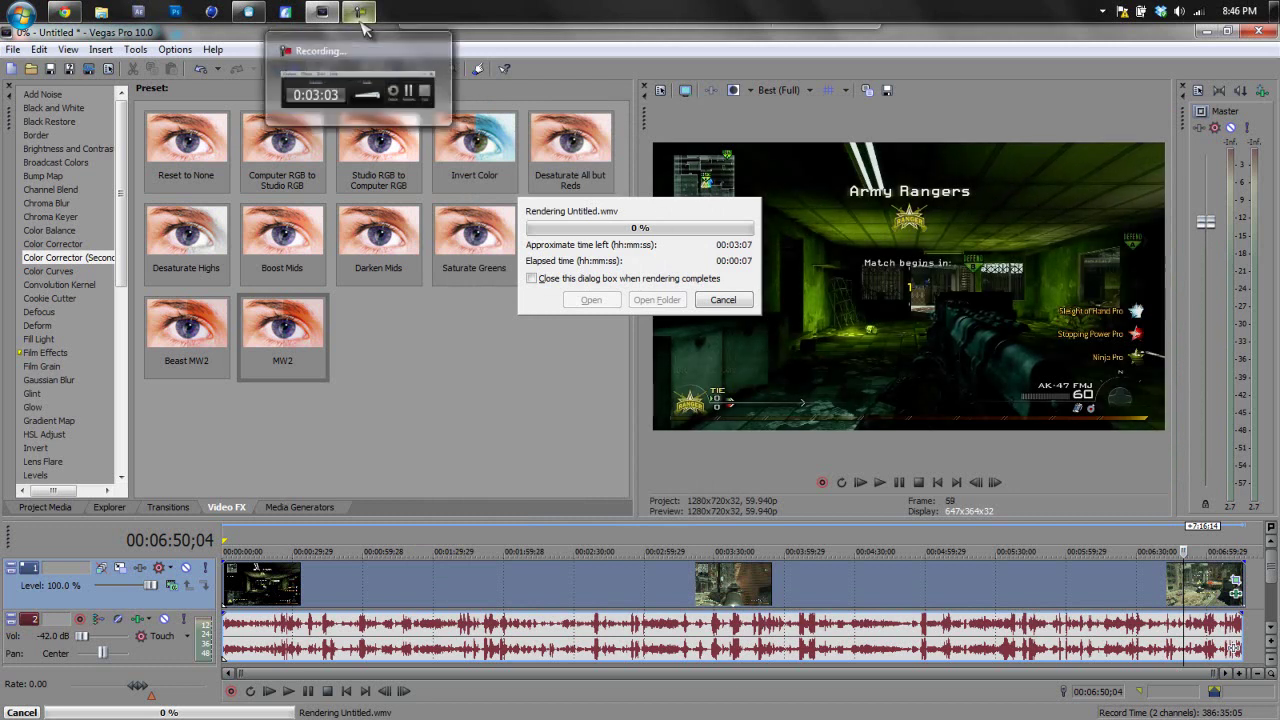